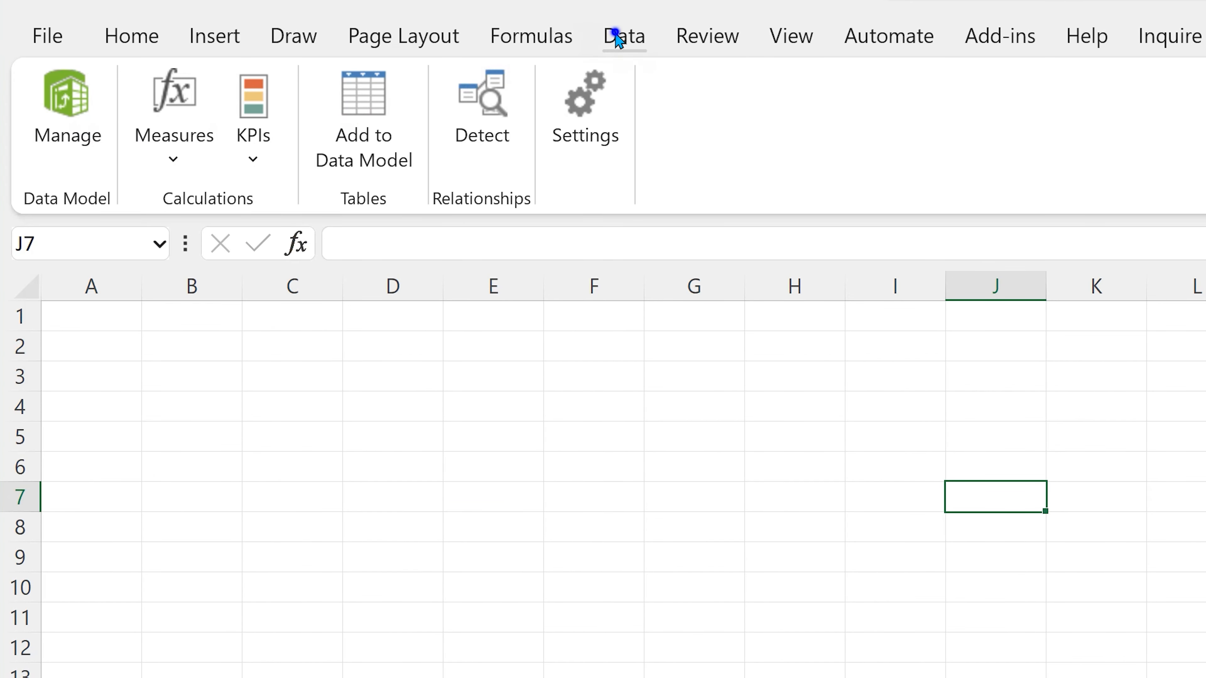
Start an import from the Excel workbook Transactions 2022.xlsx and select its Transactions table.
left_click(617, 38)
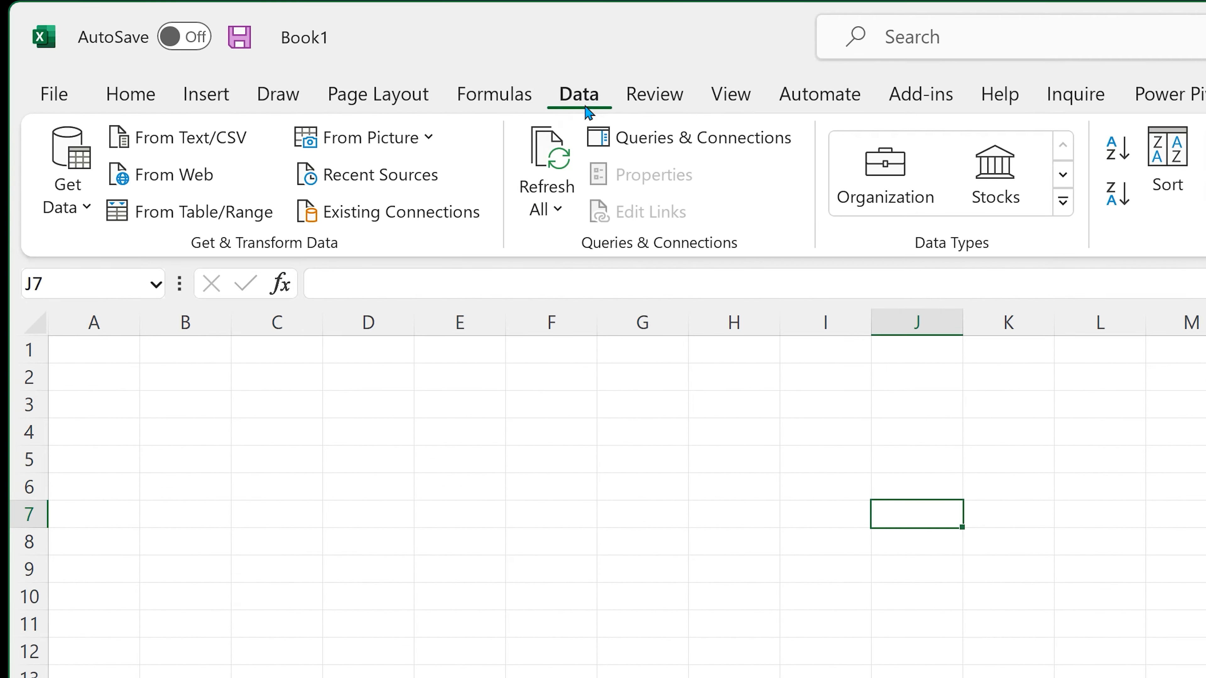
left_click(46, 185)
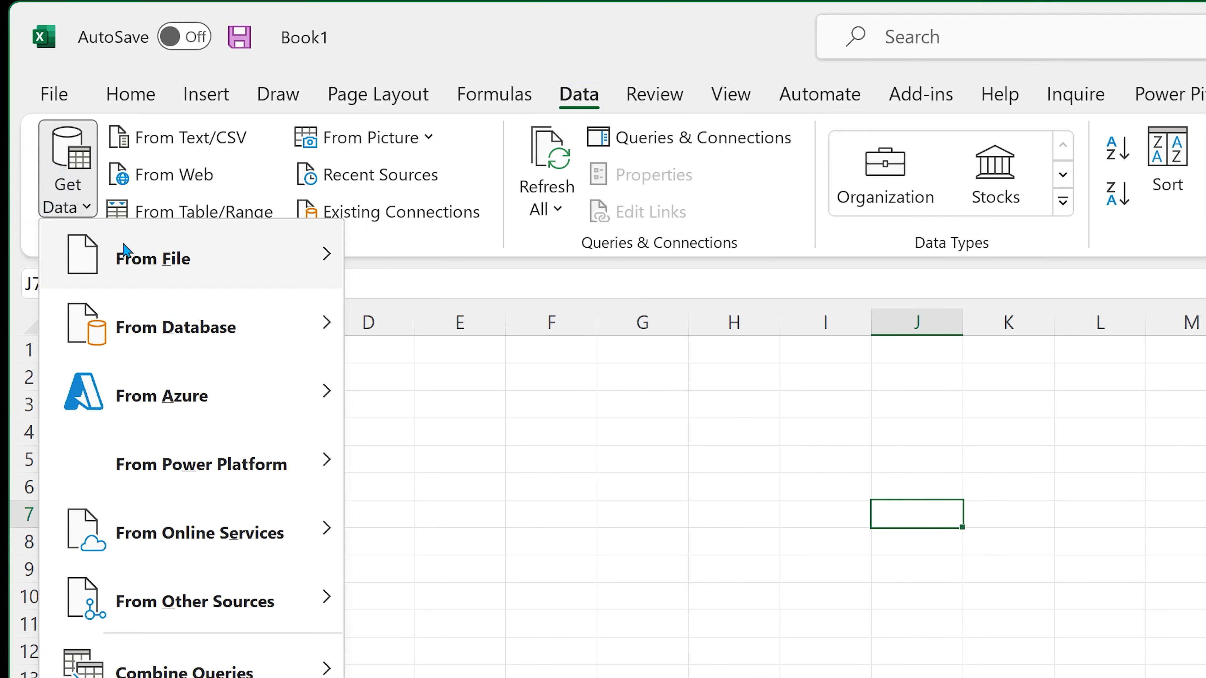
left_click(136, 252)
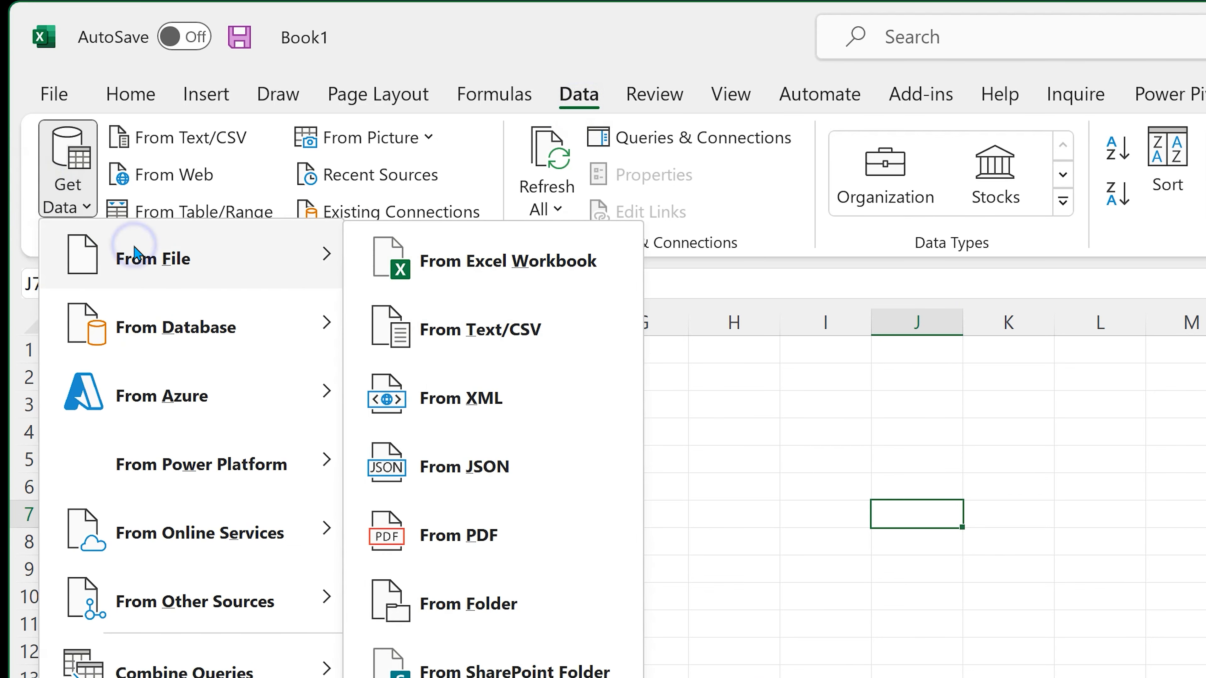
left_click(454, 260)
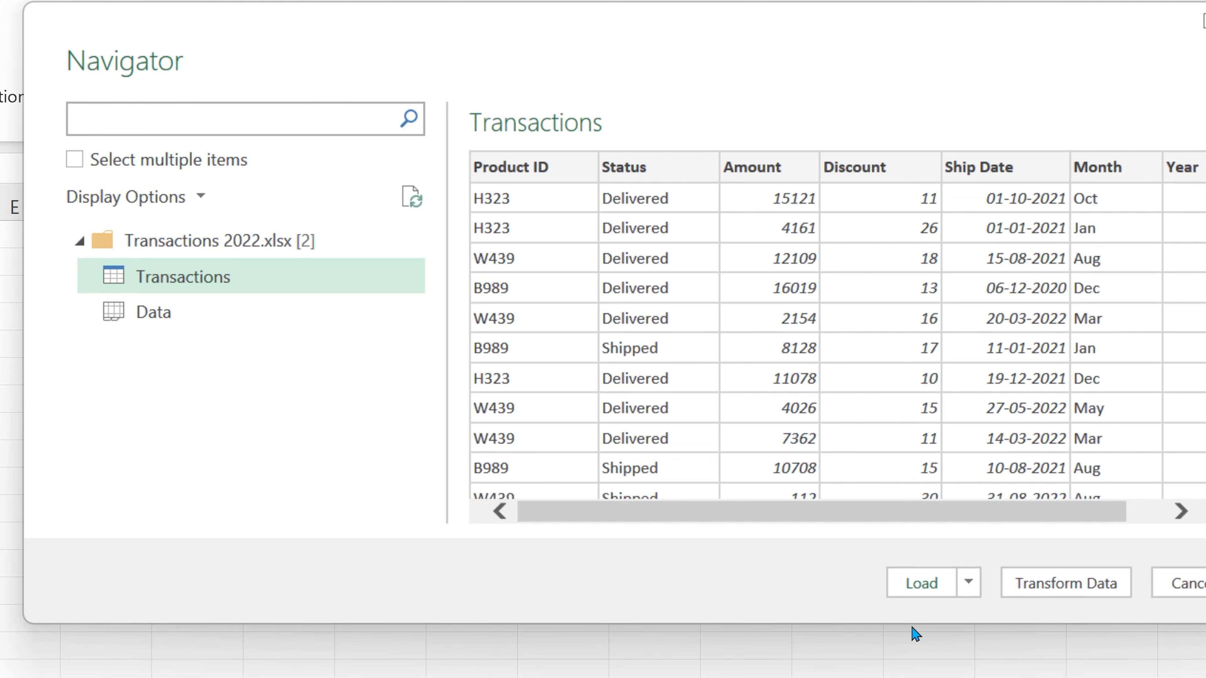
Load the Transactions table as a connection only and add its data to the Data Model.
left_click(968, 584)
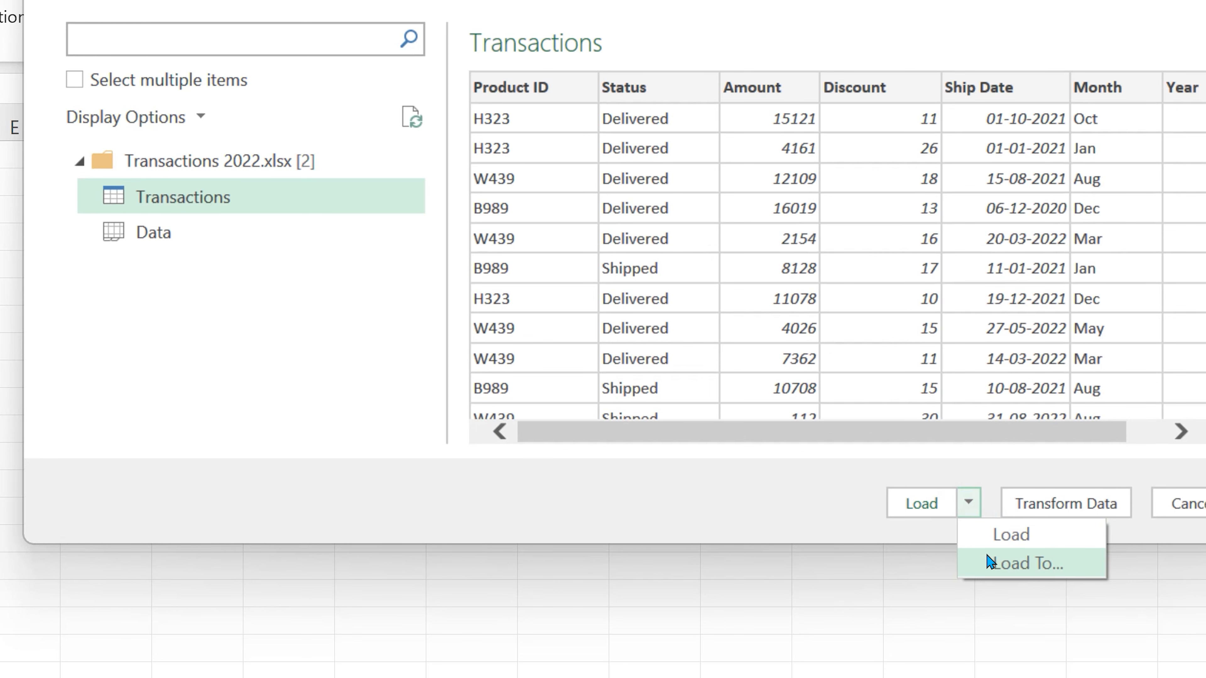
left_click(987, 563)
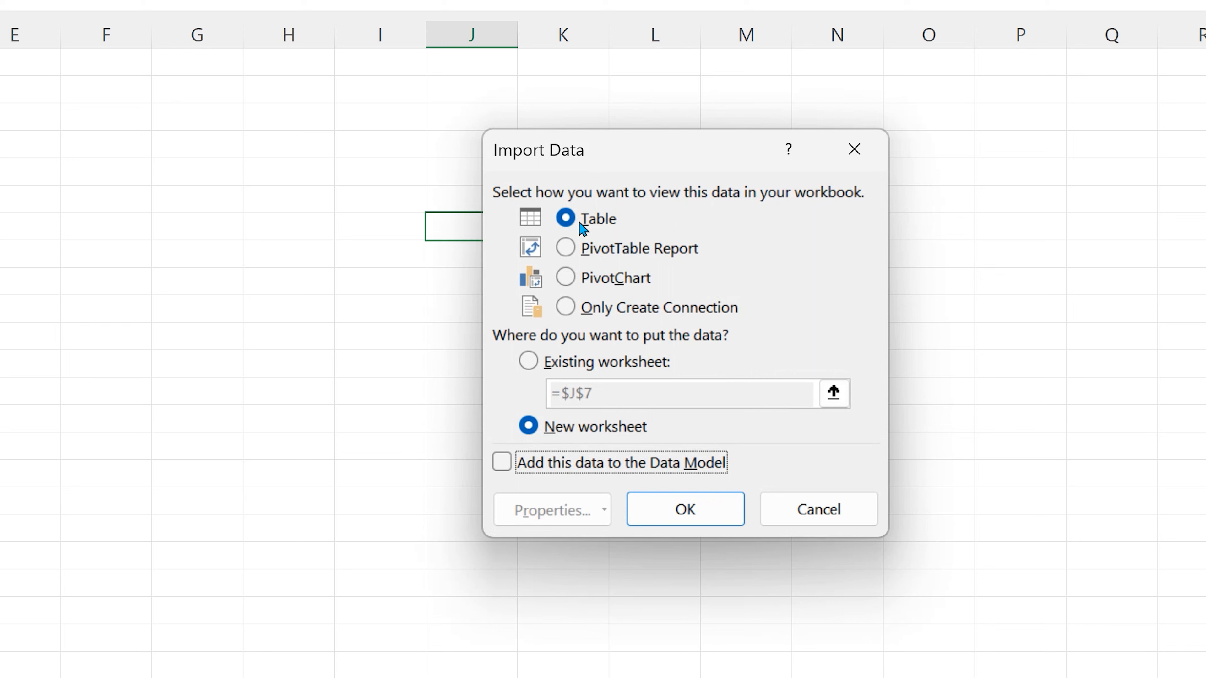
left_click(630, 309)
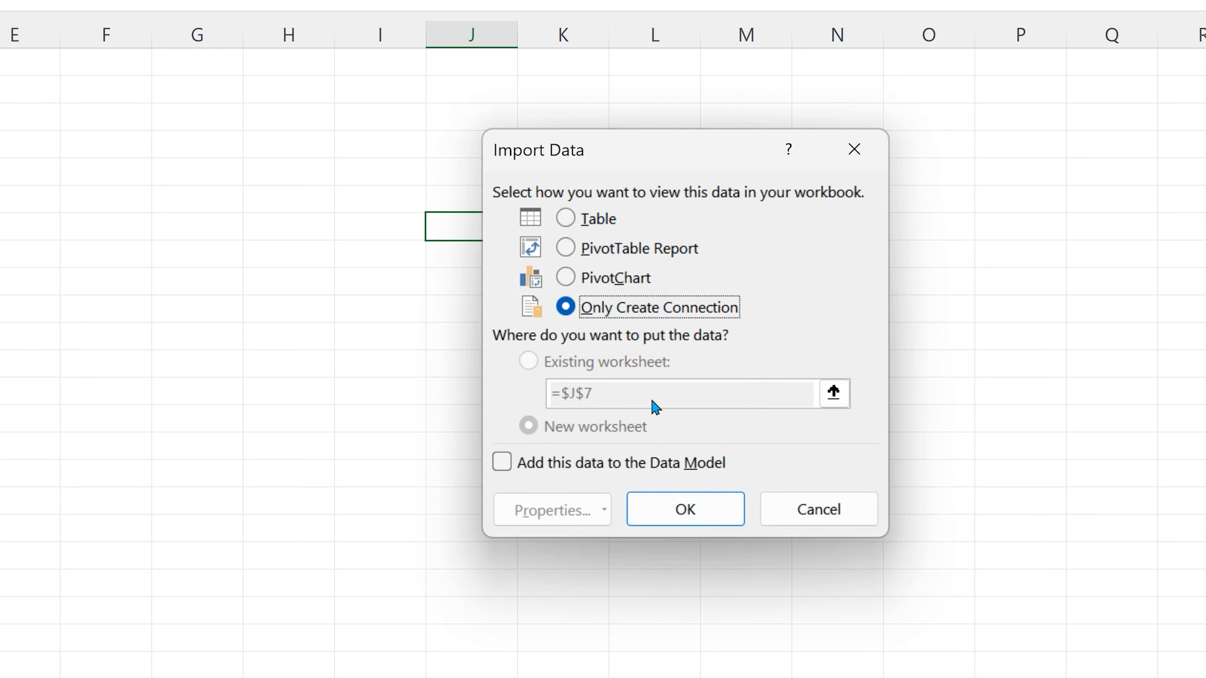
left_click(582, 466)
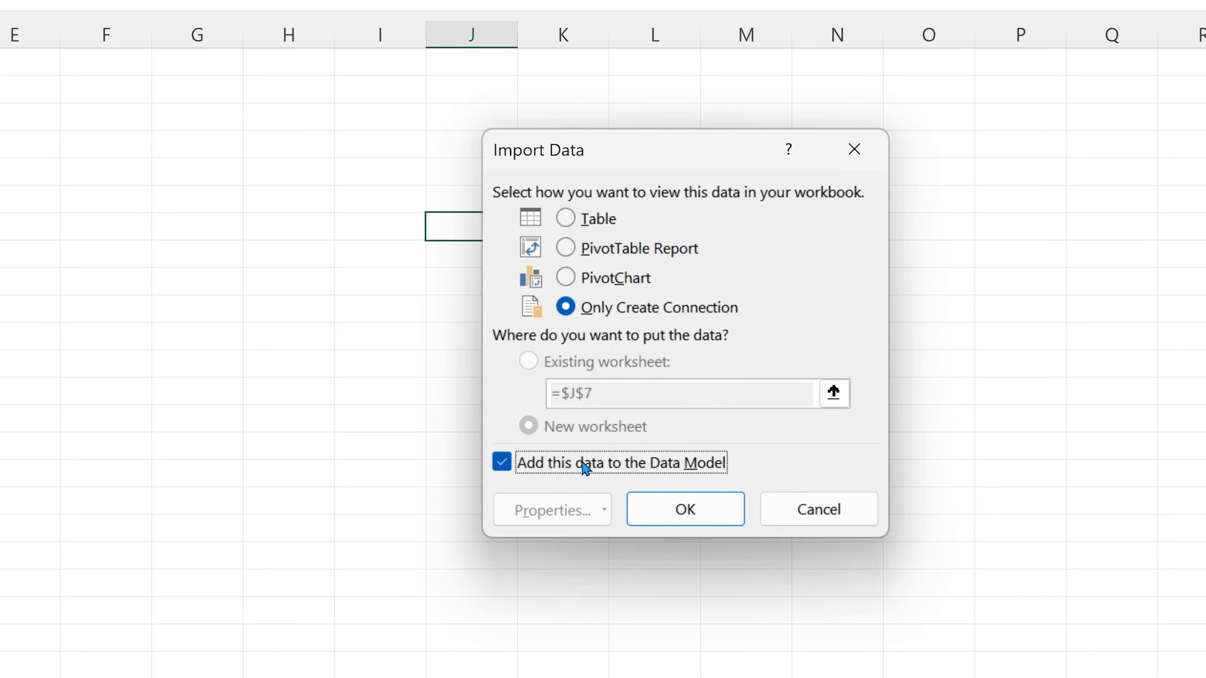
left_click(678, 499)
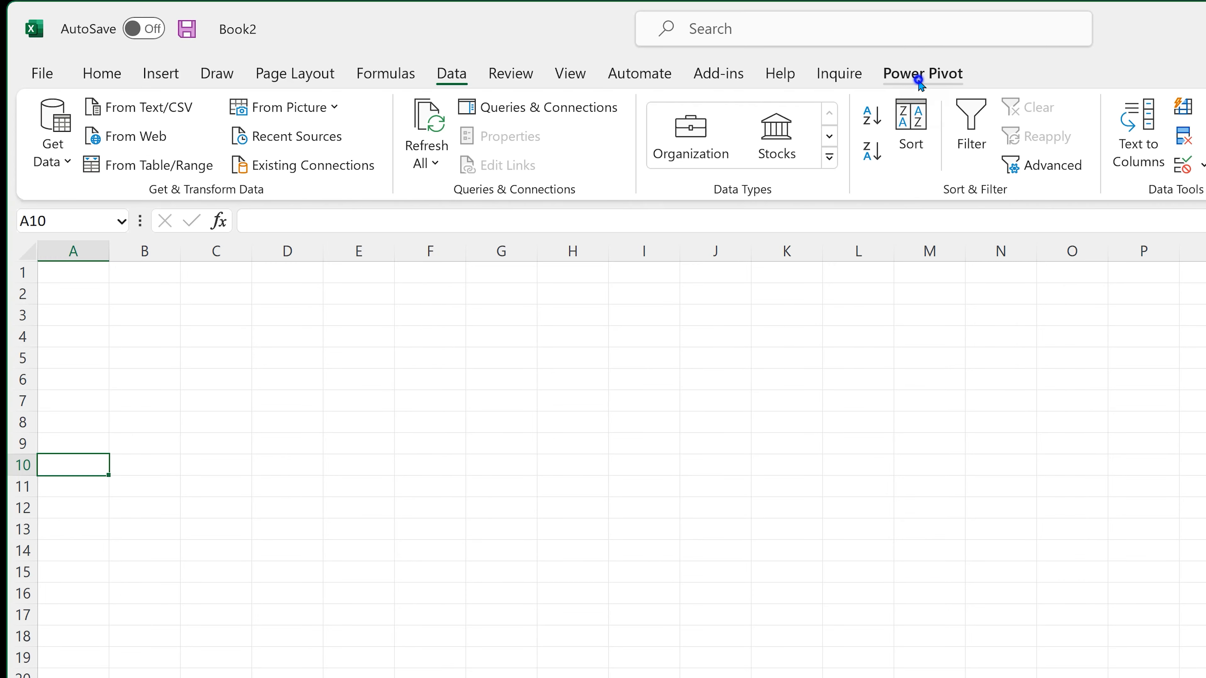
Relate the Products table to the Transactions table by Product ID in the Power Pivot diagram view.
left_click(921, 73)
left_click(70, 133)
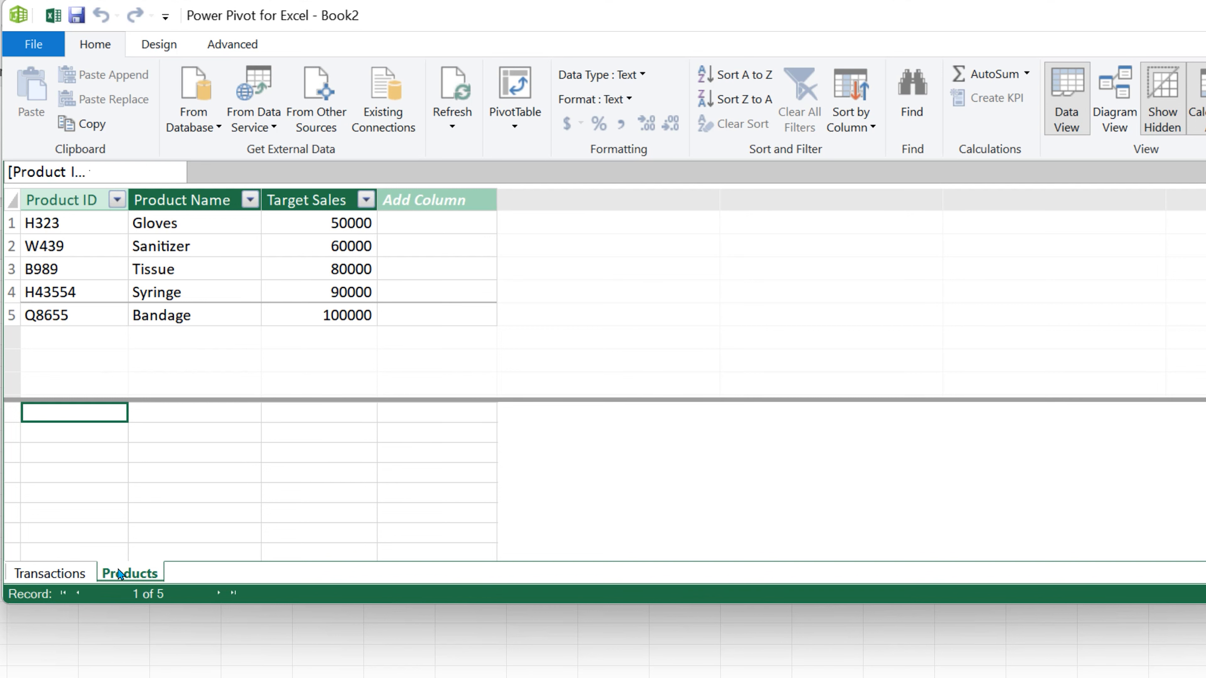
left_click(1121, 122)
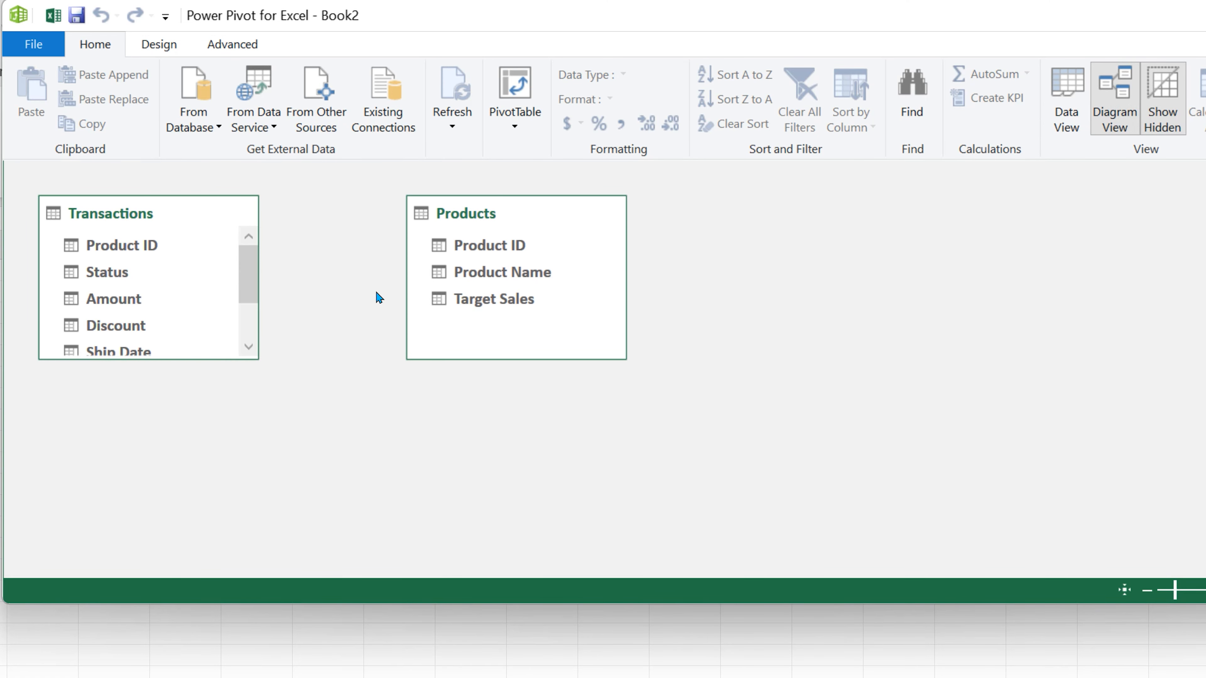
left_click(484, 253)
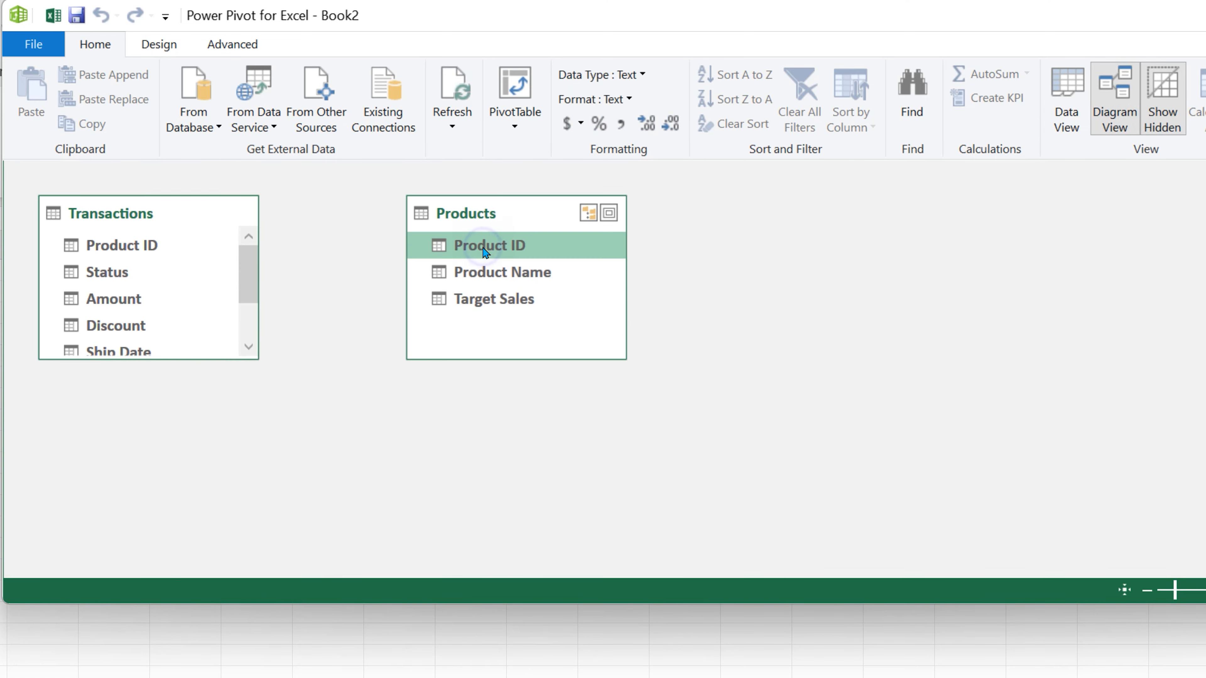
left_click_drag(484, 253, 156, 246)
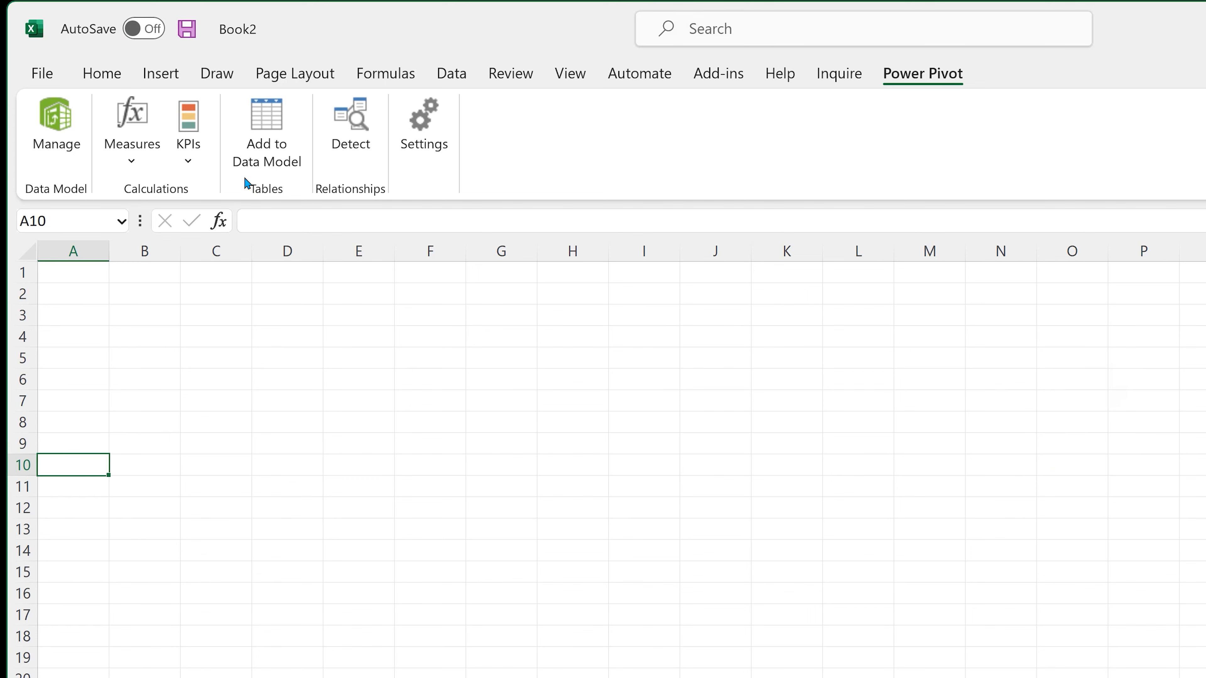
Insert a PivotTable from the Data Model at cell A10 of the existing worksheet.
left_click(161, 72)
left_click(62, 157)
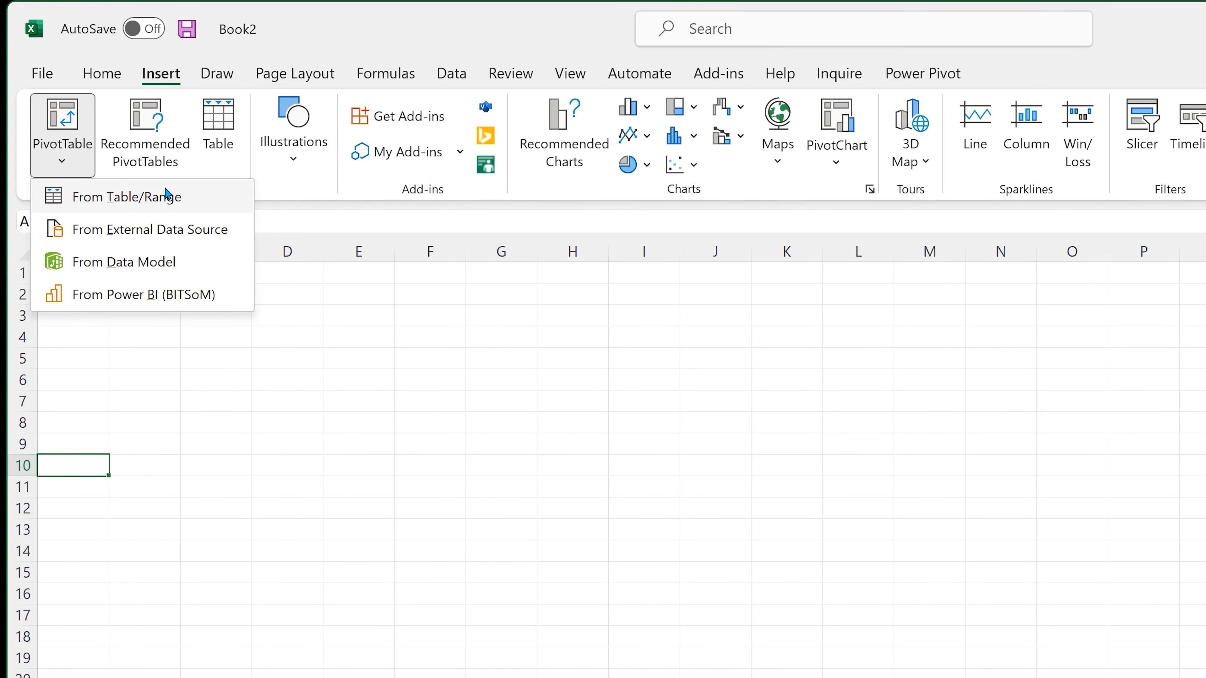
left_click(191, 264)
left_click(624, 399)
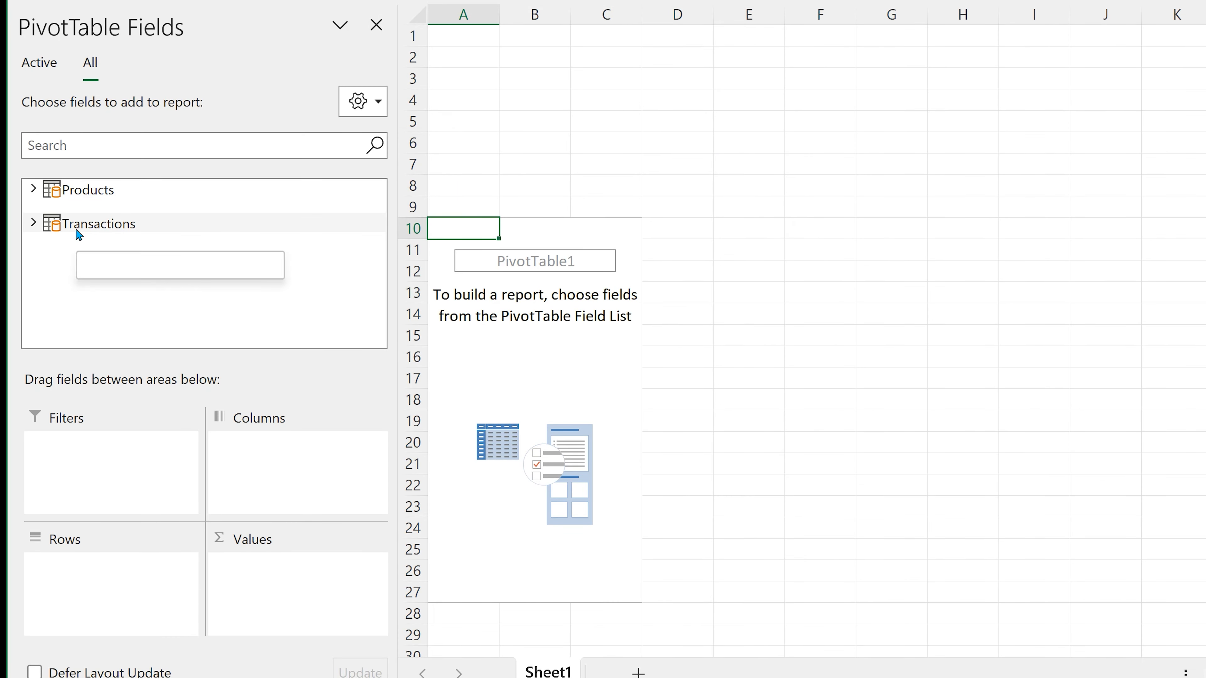
Build the PivotTable with Product Name in Rows and Target Sales above Transactions Amount in Values.
left_click(35, 222)
left_click_drag(93, 262, 323, 599)
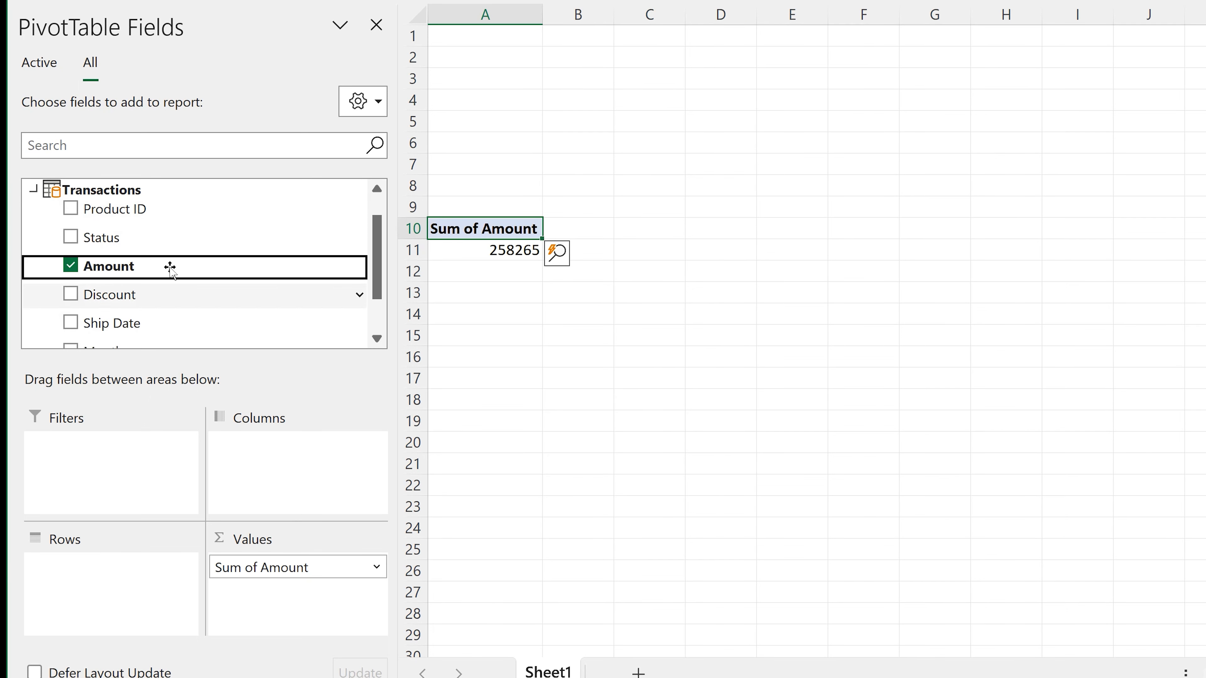
scroll(154, 228, "up", 2)
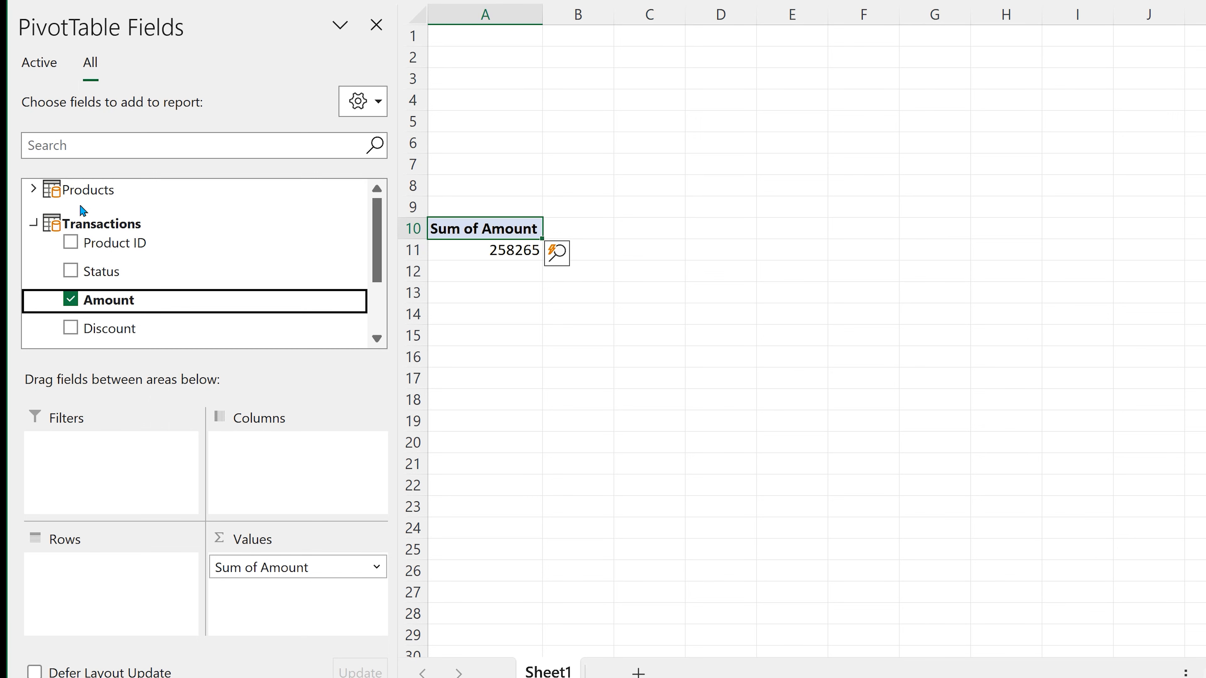
left_click(32, 189)
left_click_drag(127, 237, 63, 573)
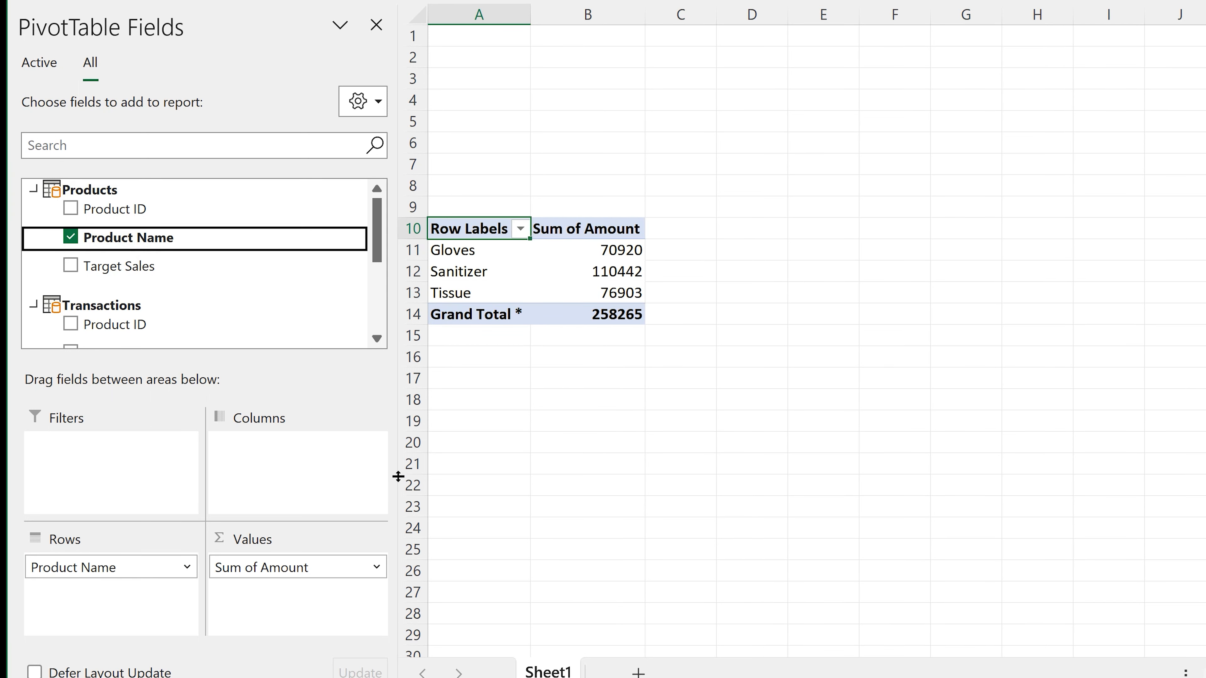
left_click_drag(150, 267, 310, 567)
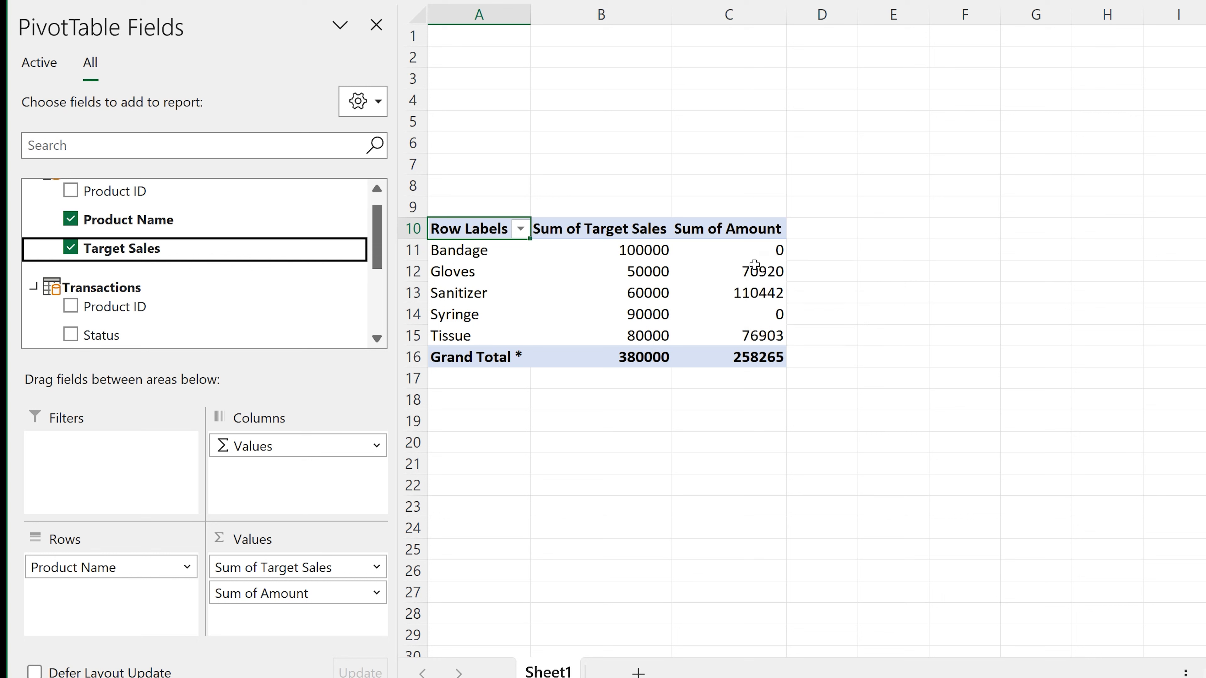
Create a new Power Pivot measure named Variance in the Transactions table.
left_click(743, 272)
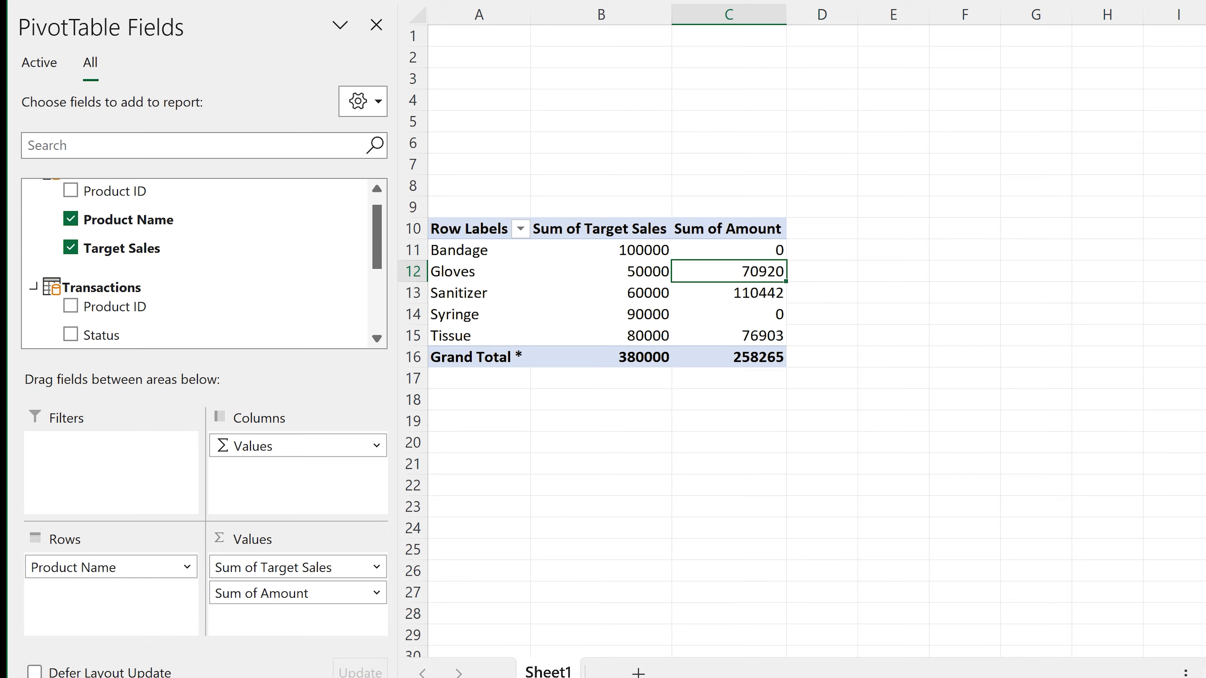
left_click(926, 28)
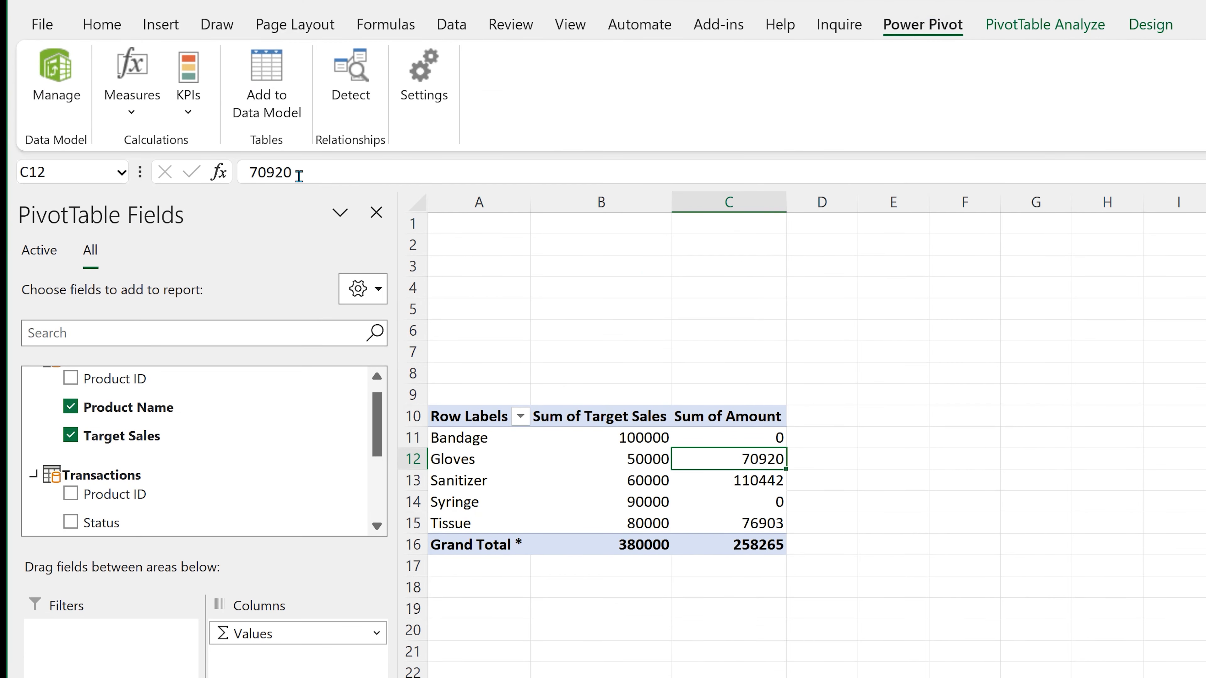
left_click(143, 110)
left_click(159, 148)
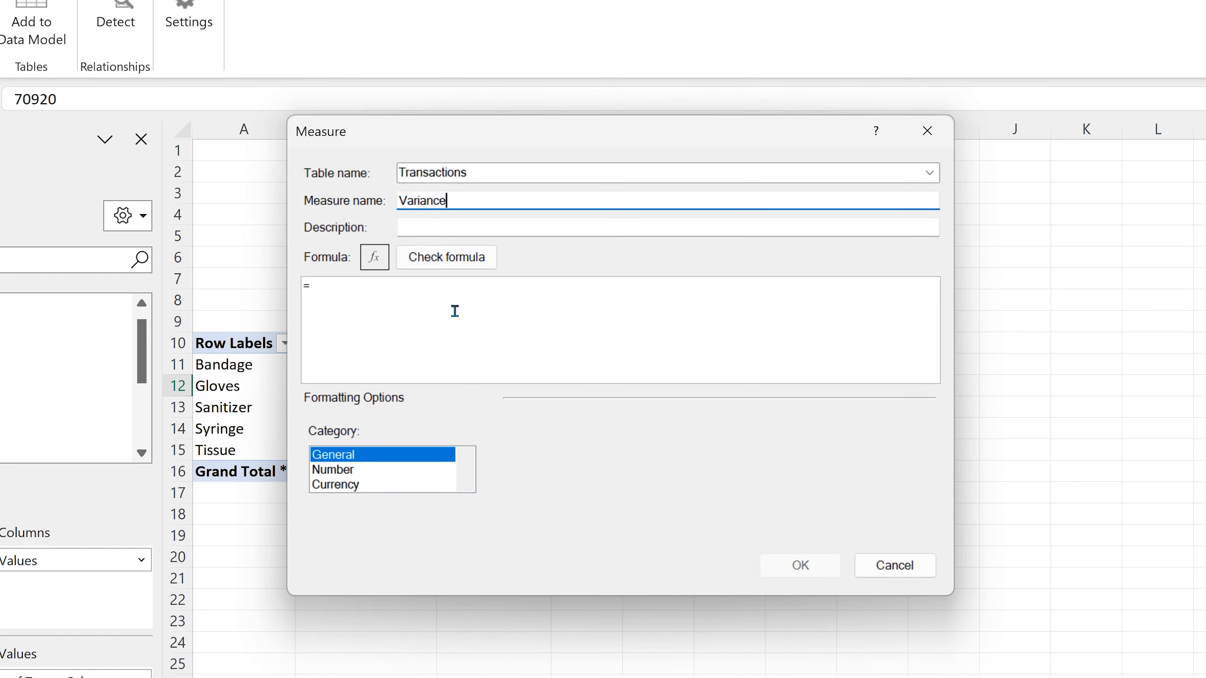
Begin the Variance formula with the sum of the Transactions[Amount] column.
left_click(454, 311)
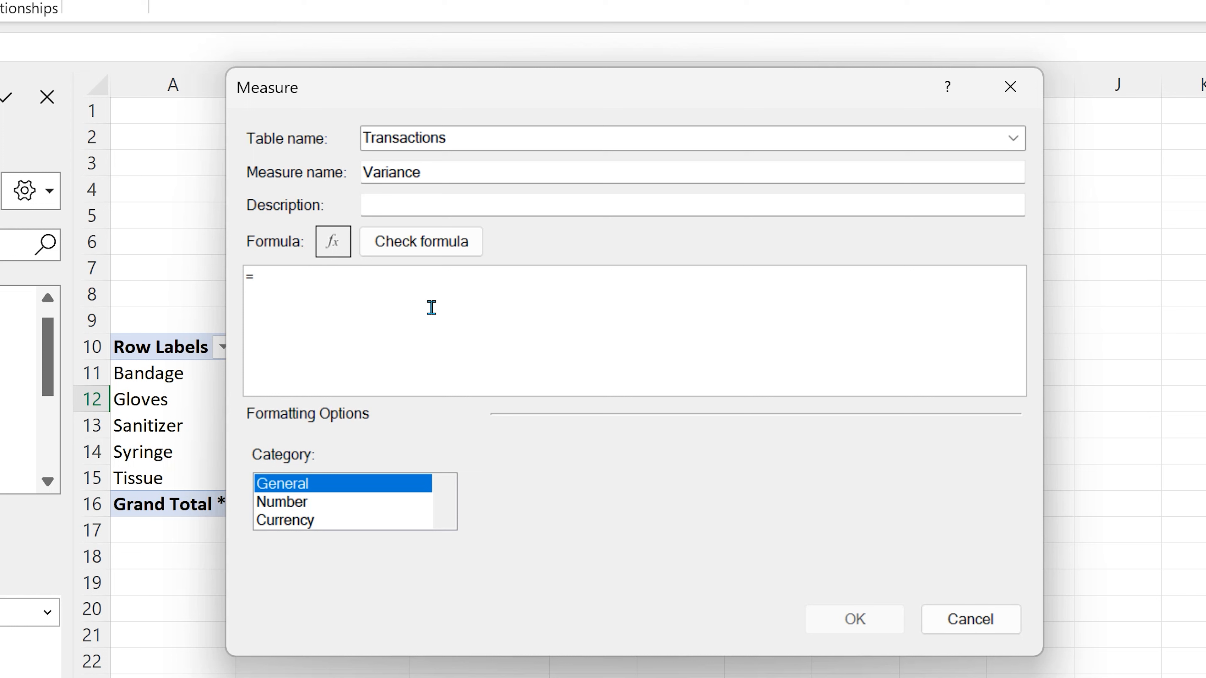
type("sum(")
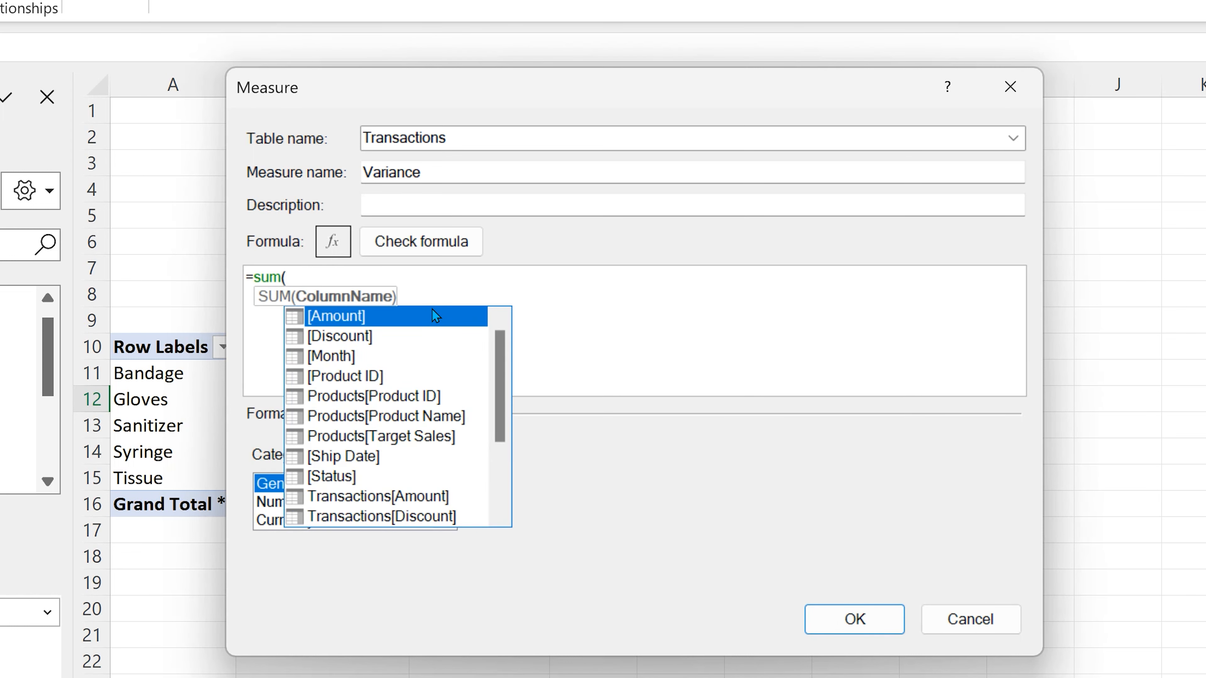
key("Down")
key("Down")
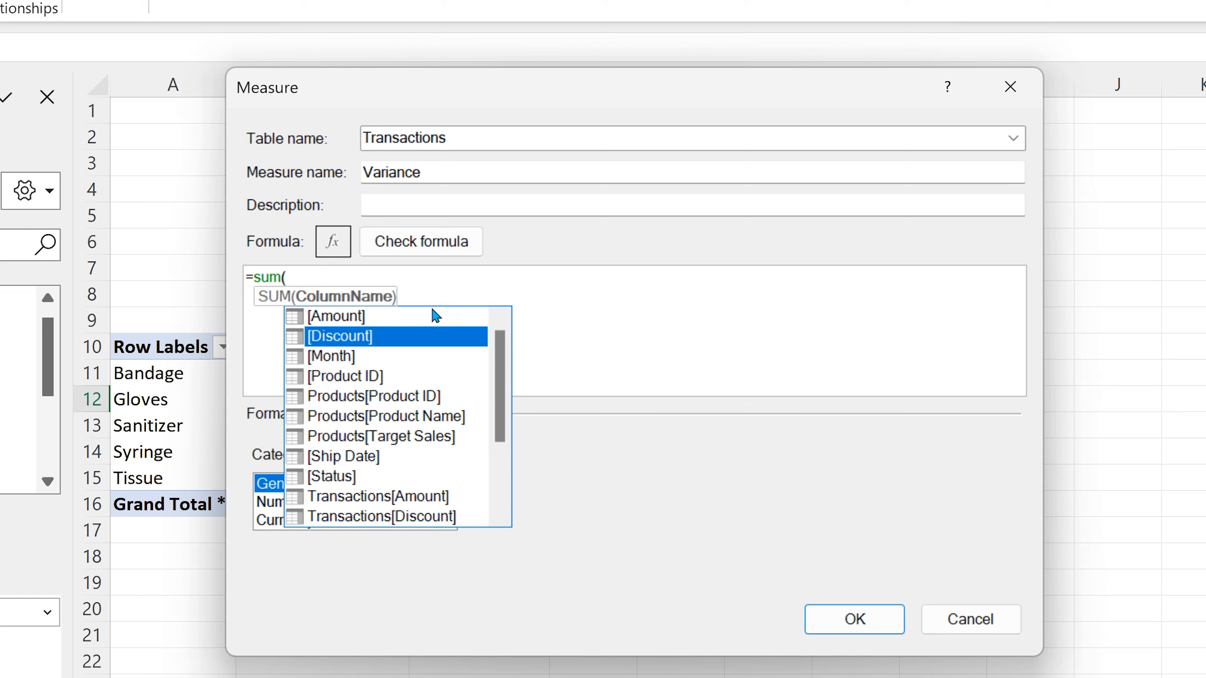
key("Down")
key("Down")
key("Down")
key("Down")
key("Down")
key("Down")
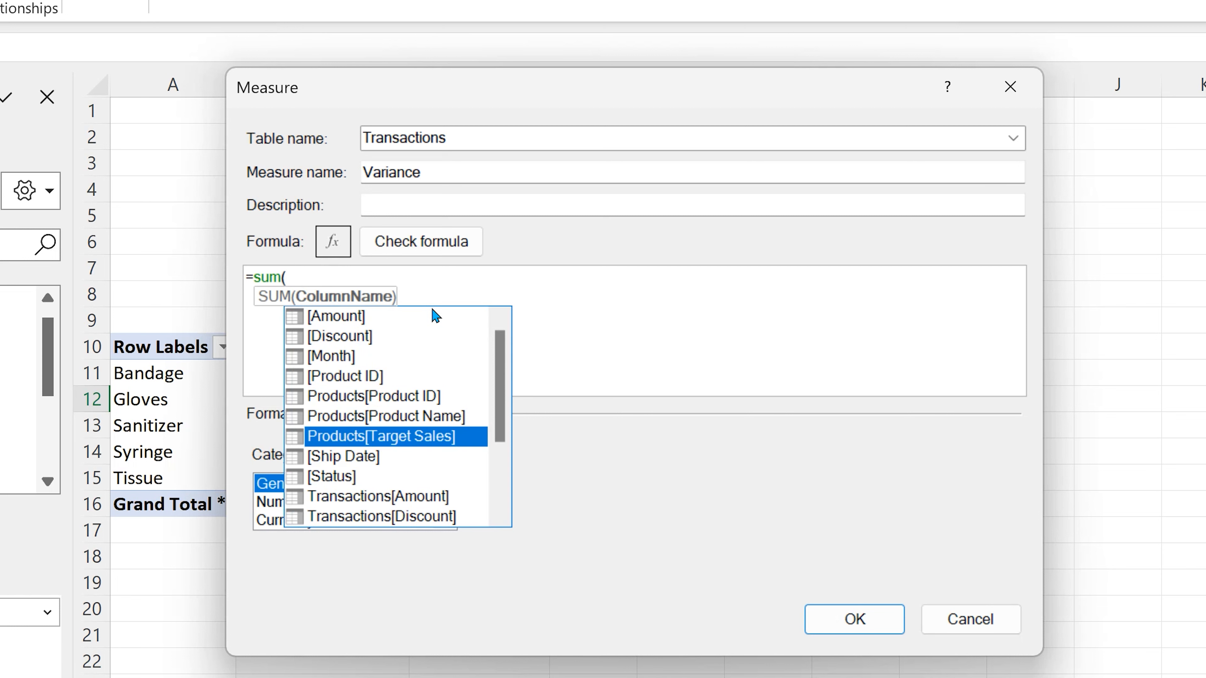
key("Down")
key("Tab")
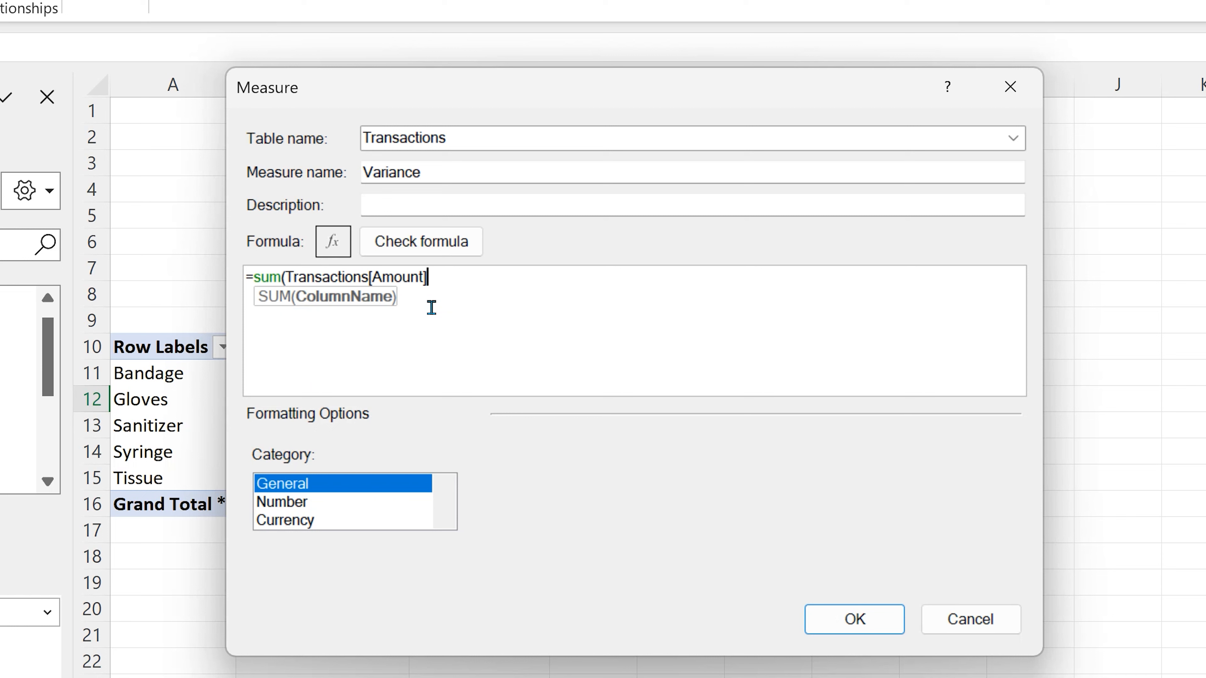
Complete the Variance formula by subtracting sum(Products[Target Sales]), check the formula and save the measure.
type(")-sum")
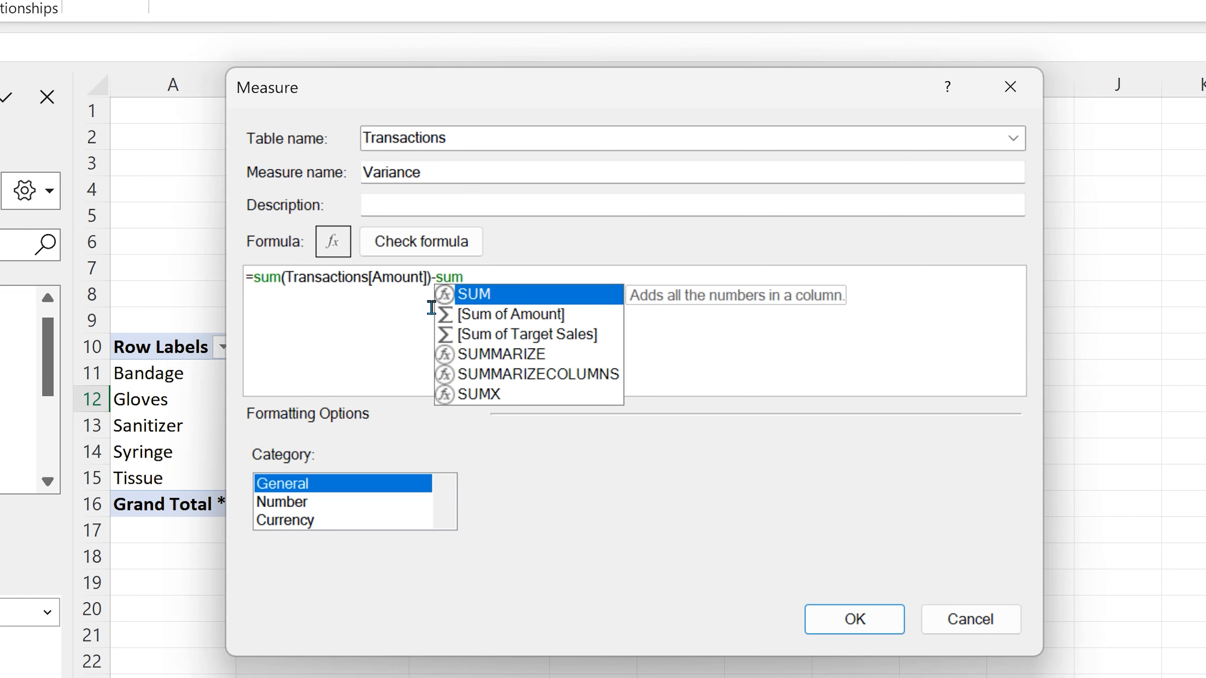
key("Down")
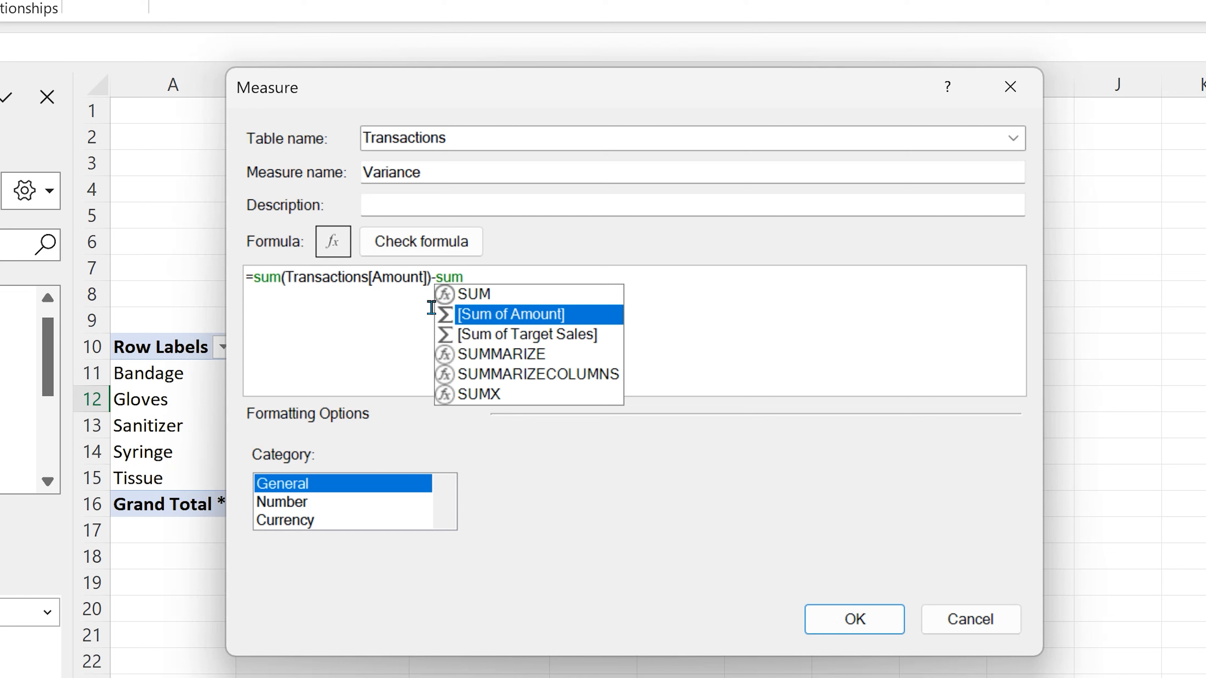
key("Up")
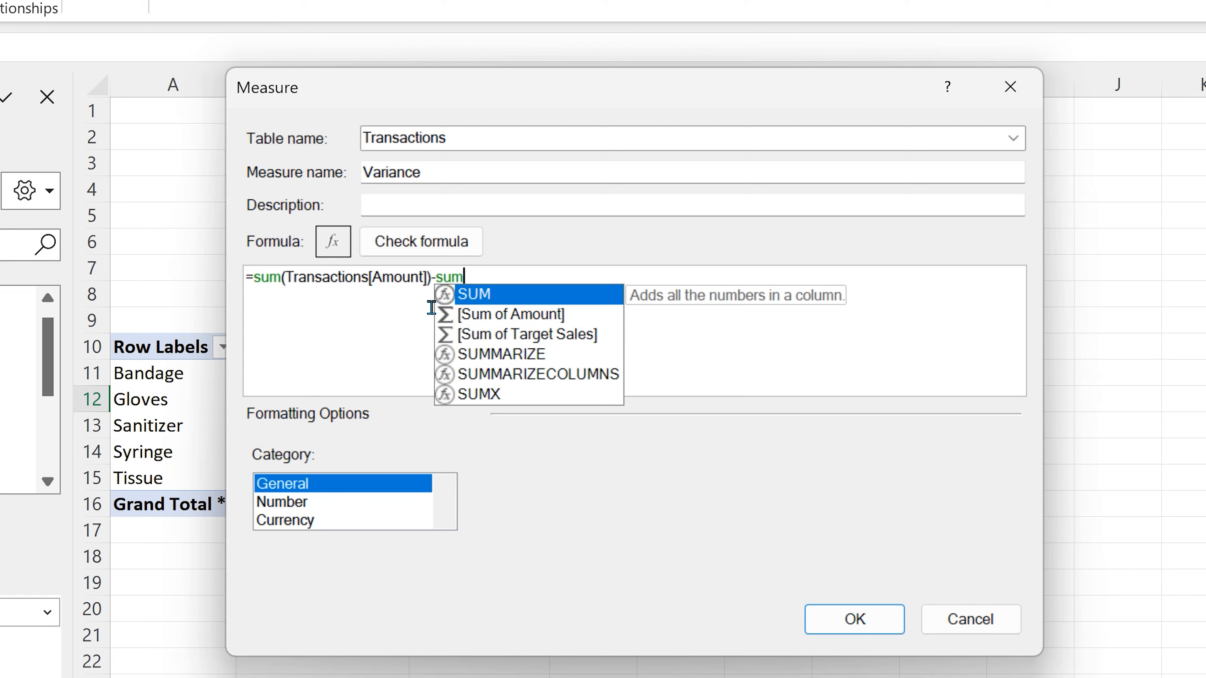
type("p")
key("BackSpace")
type("(pro")
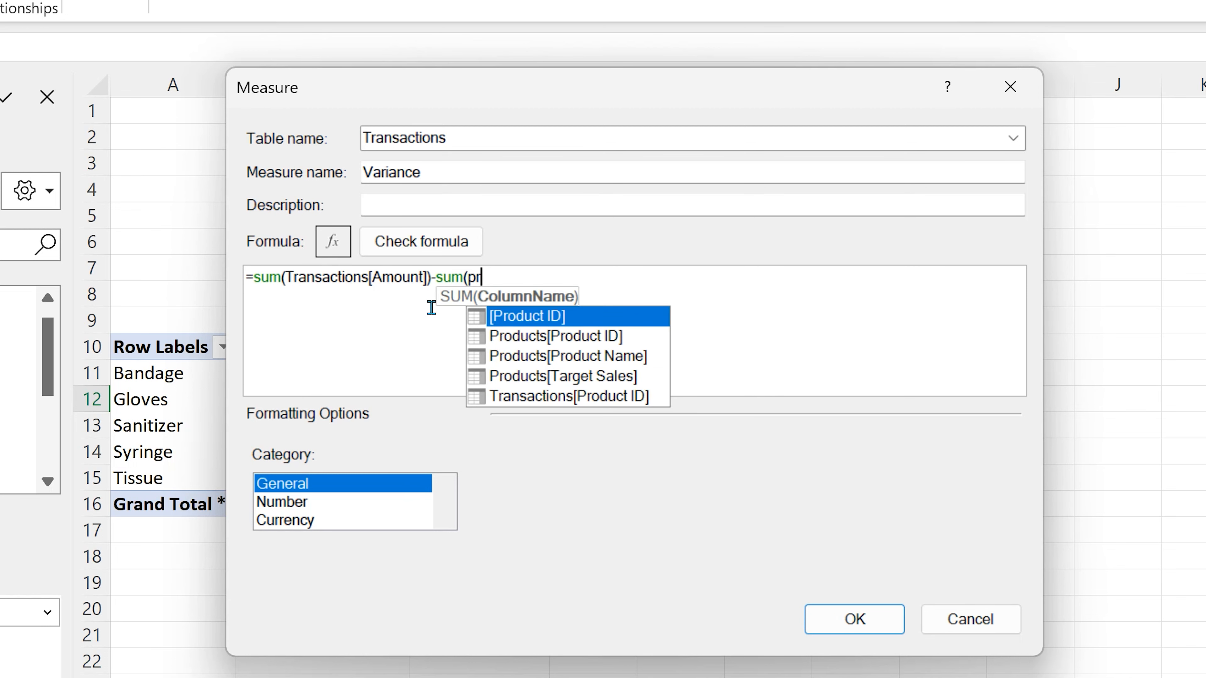
key("Down")
key("Down")
key("Down")
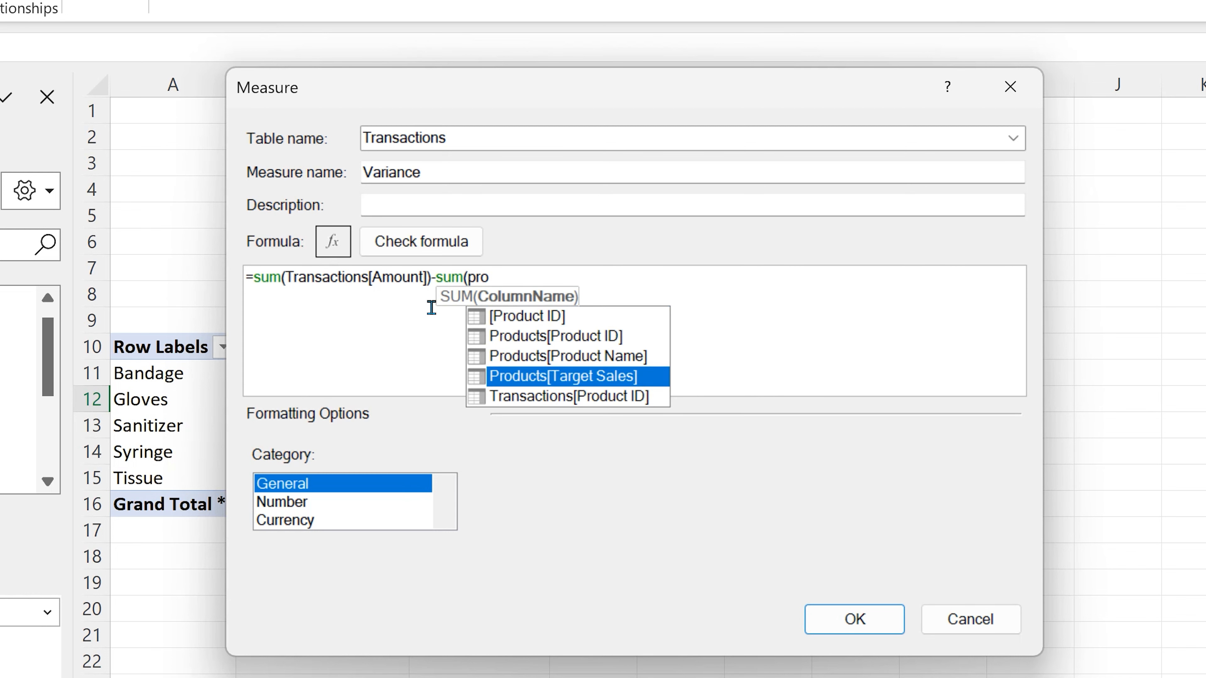
key("Tab")
type(")")
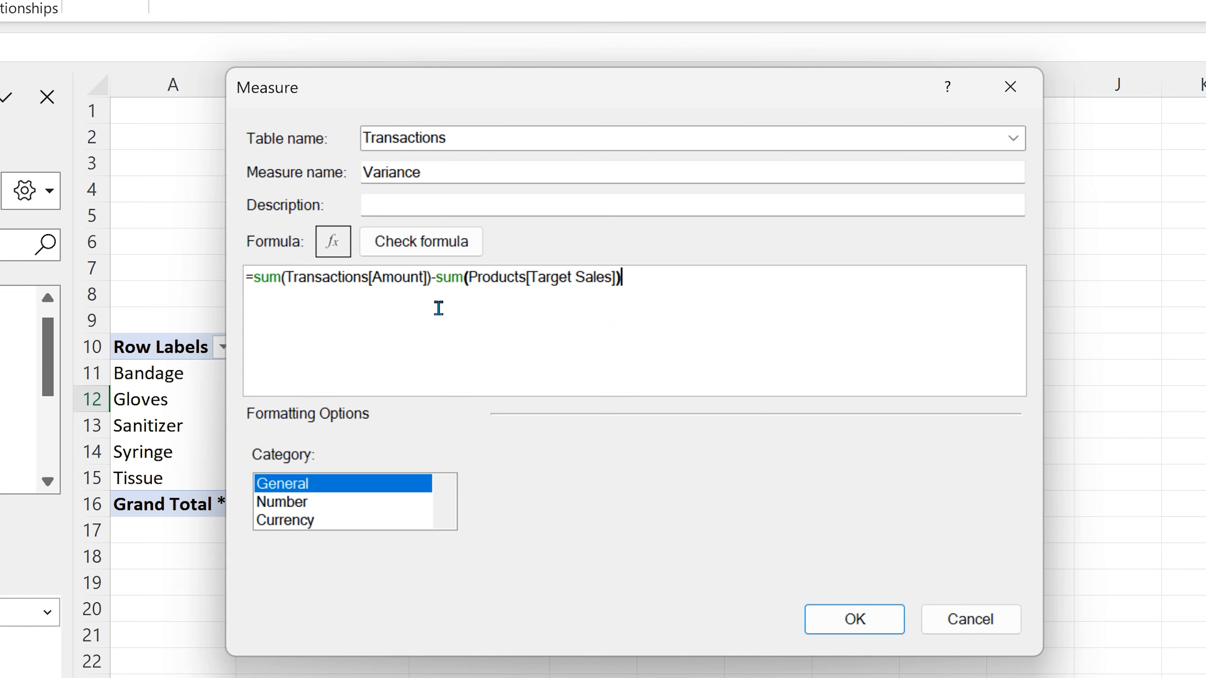
left_click(399, 246)
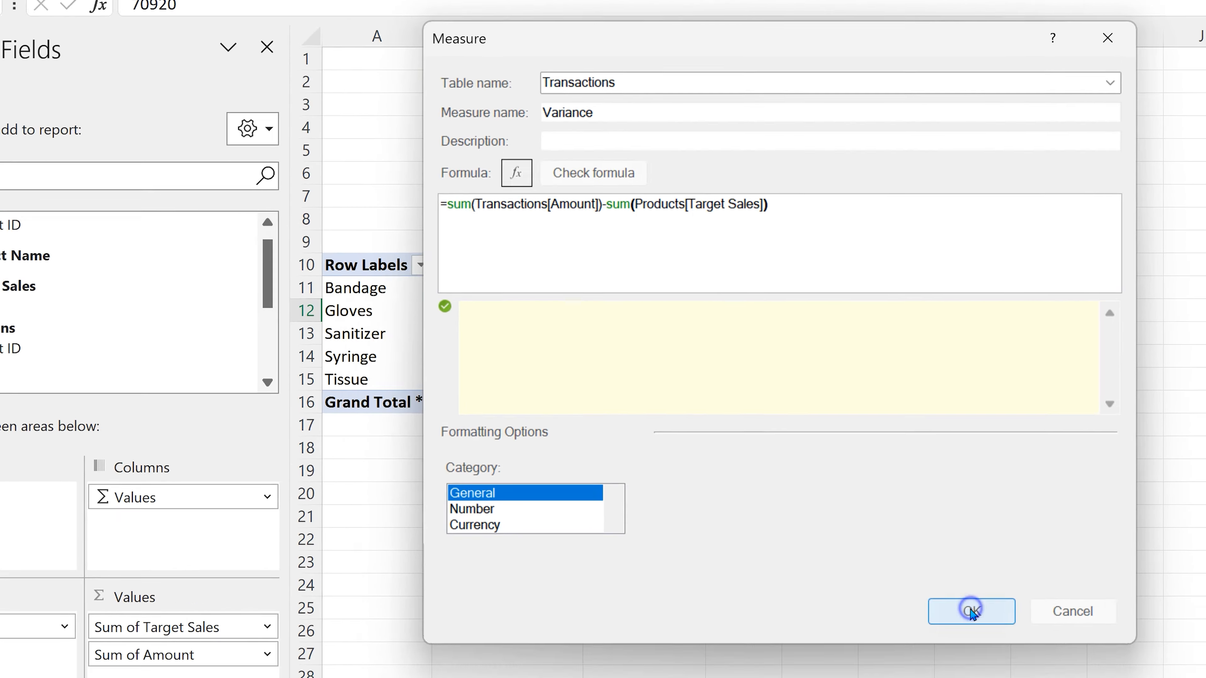
left_click(862, 671)
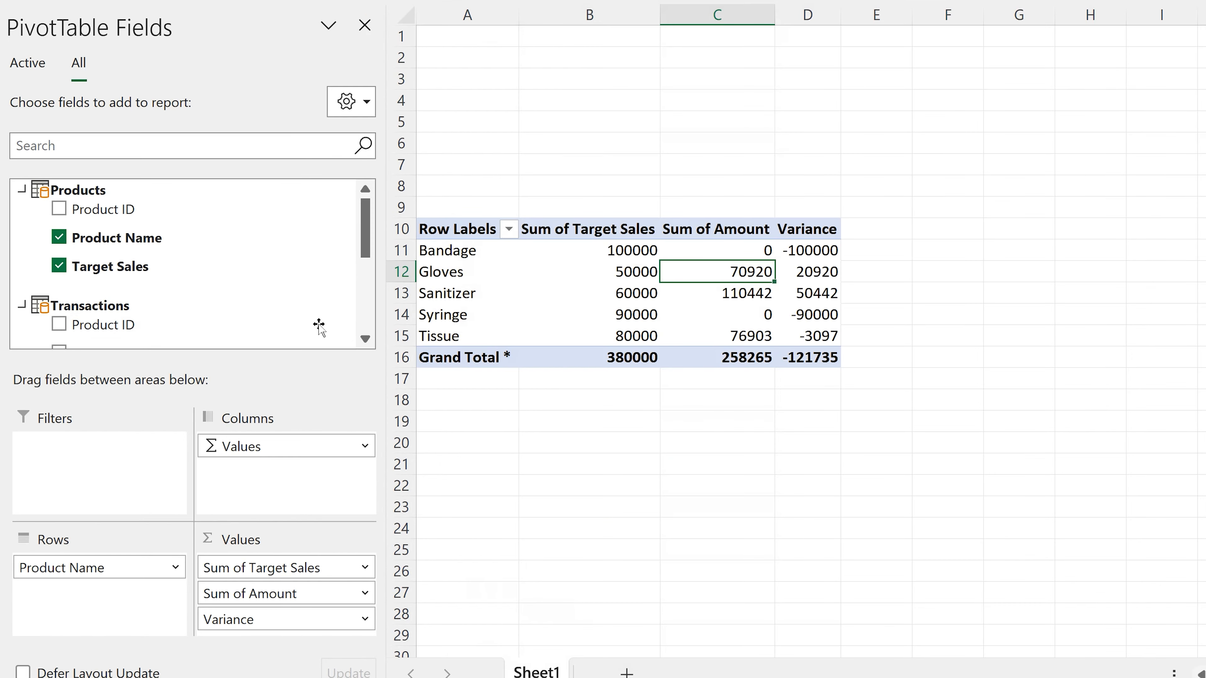
Locate the Variance measure in the field list and inspect its values in the PivotTable.
scroll(229, 267, "down", 8)
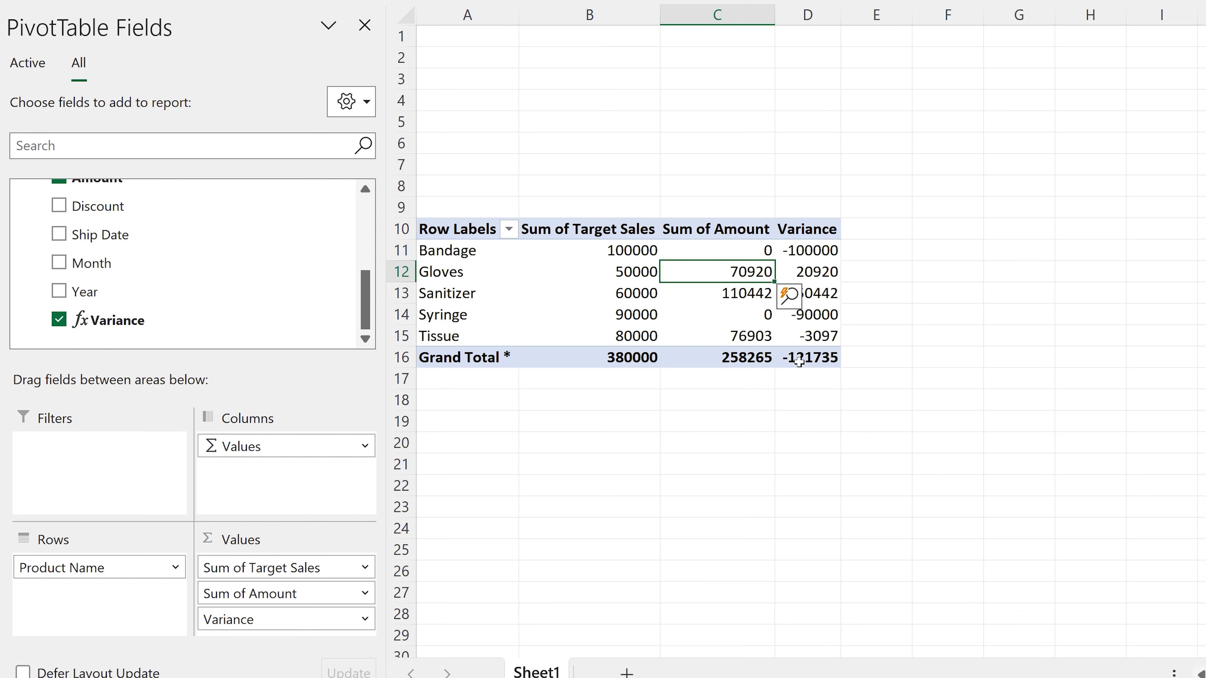
left_click(825, 251)
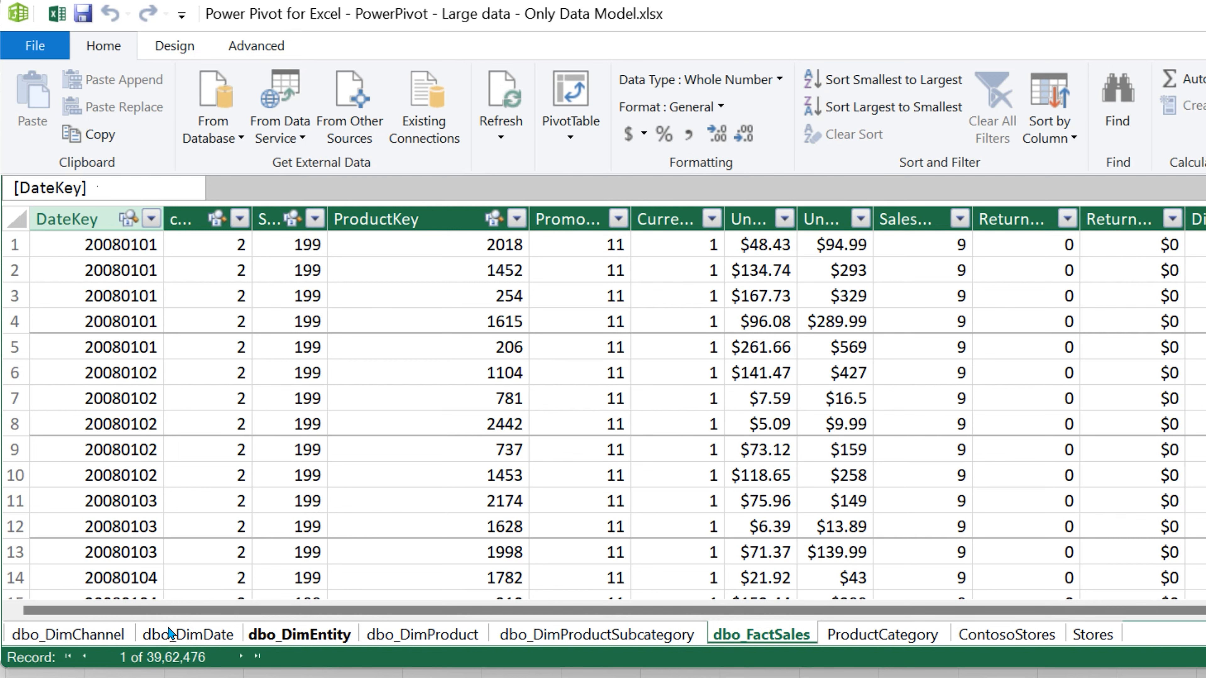
Look through the dbo_DimEntity, dbo_DimProduct and dbo_FactSales tables of the large data model.
left_click(287, 634)
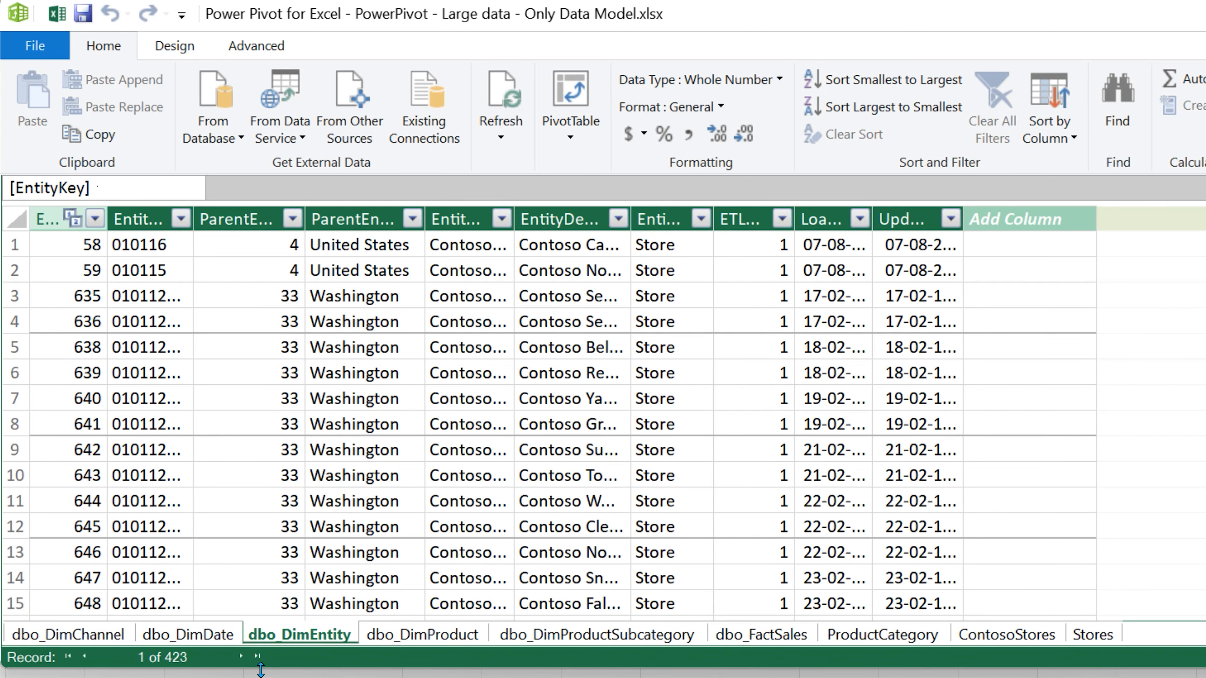
left_click(432, 638)
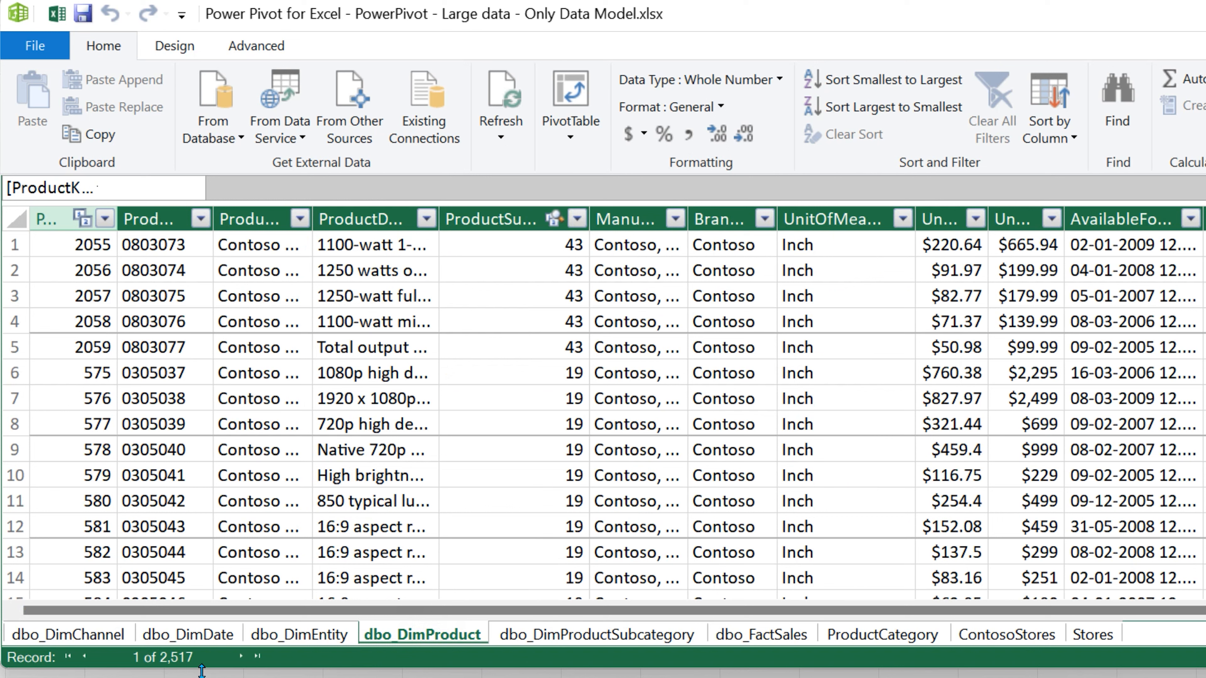
left_click(727, 641)
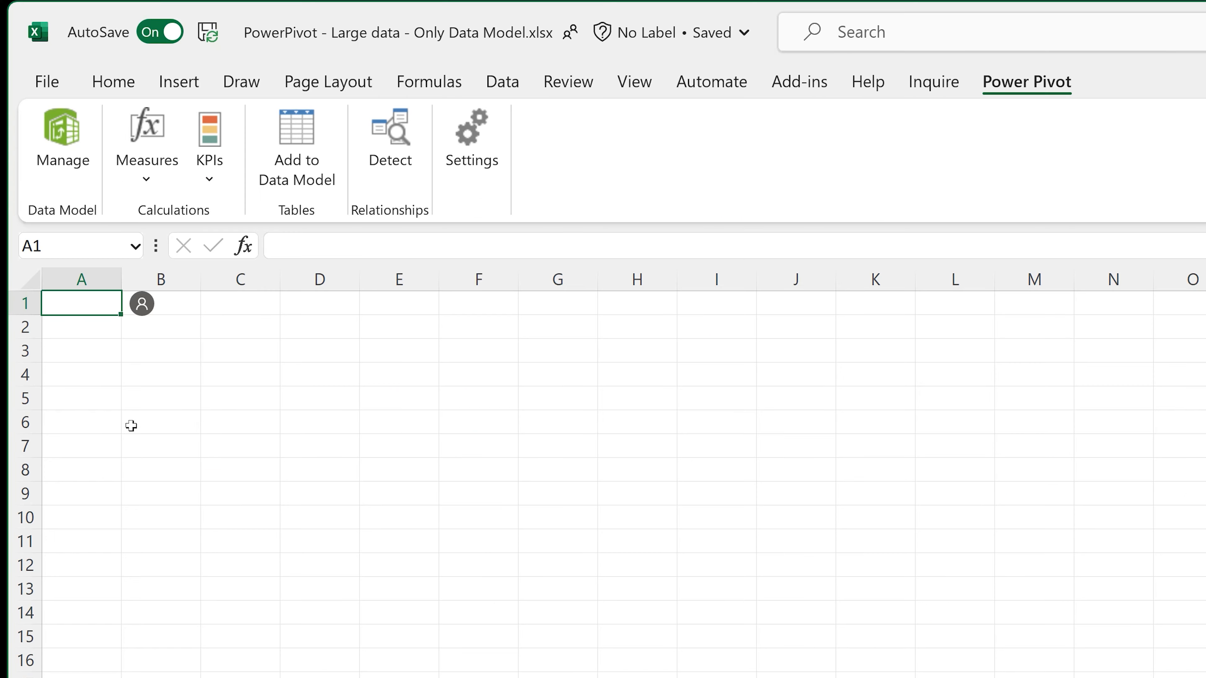
Insert a PivotTable based on the data model at cell C5.
left_click(203, 402)
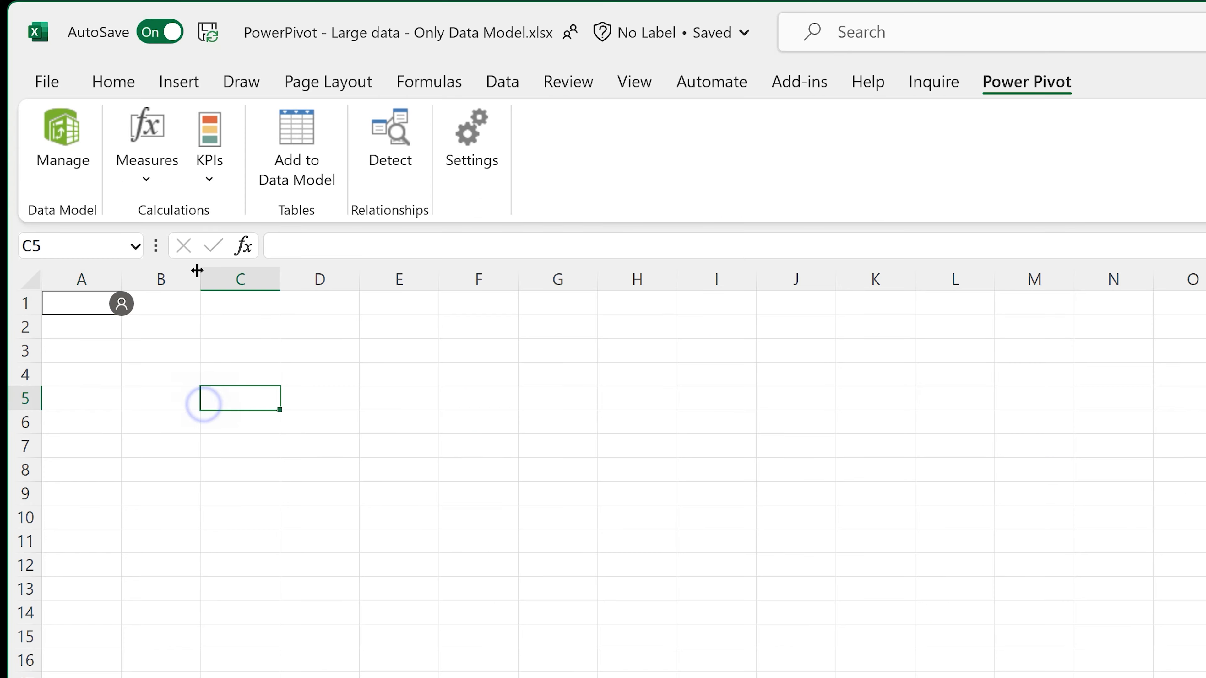
left_click(177, 84)
left_click(67, 164)
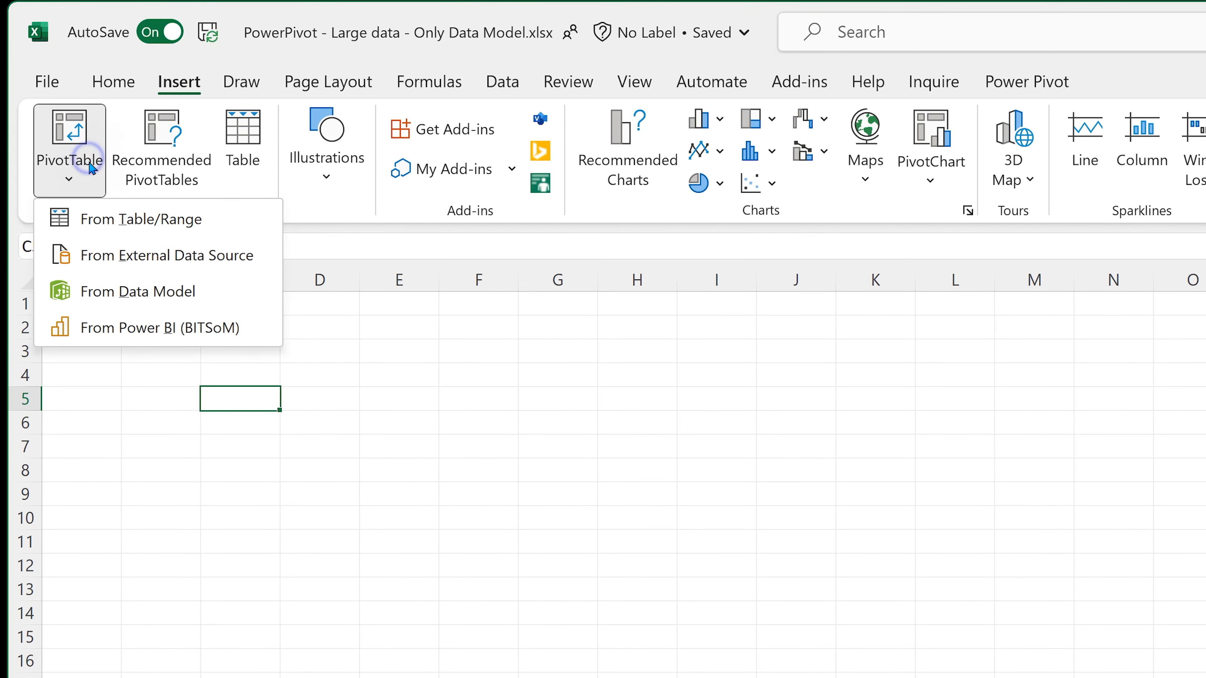
left_click(120, 291)
key("Return")
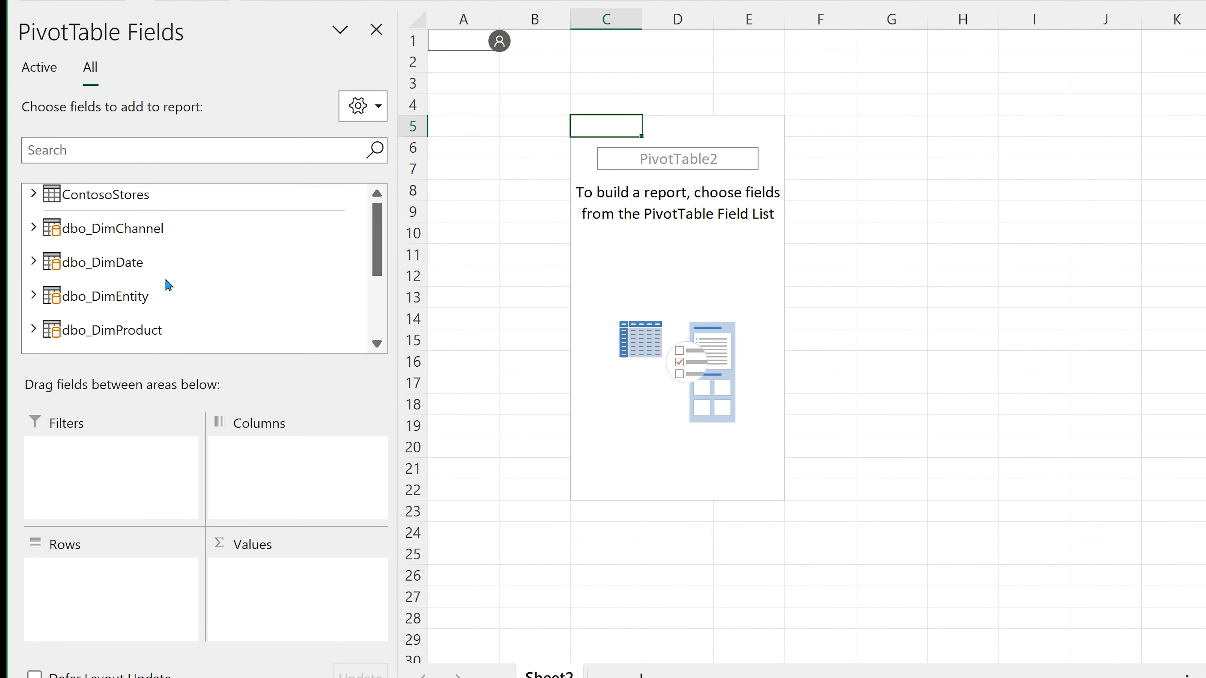
Sum TotalSales from dbo_FactSales in the PivotTable's Values area and take the field out again.
scroll(179, 279, "down", 2)
scroll(178, 280, "down", 3)
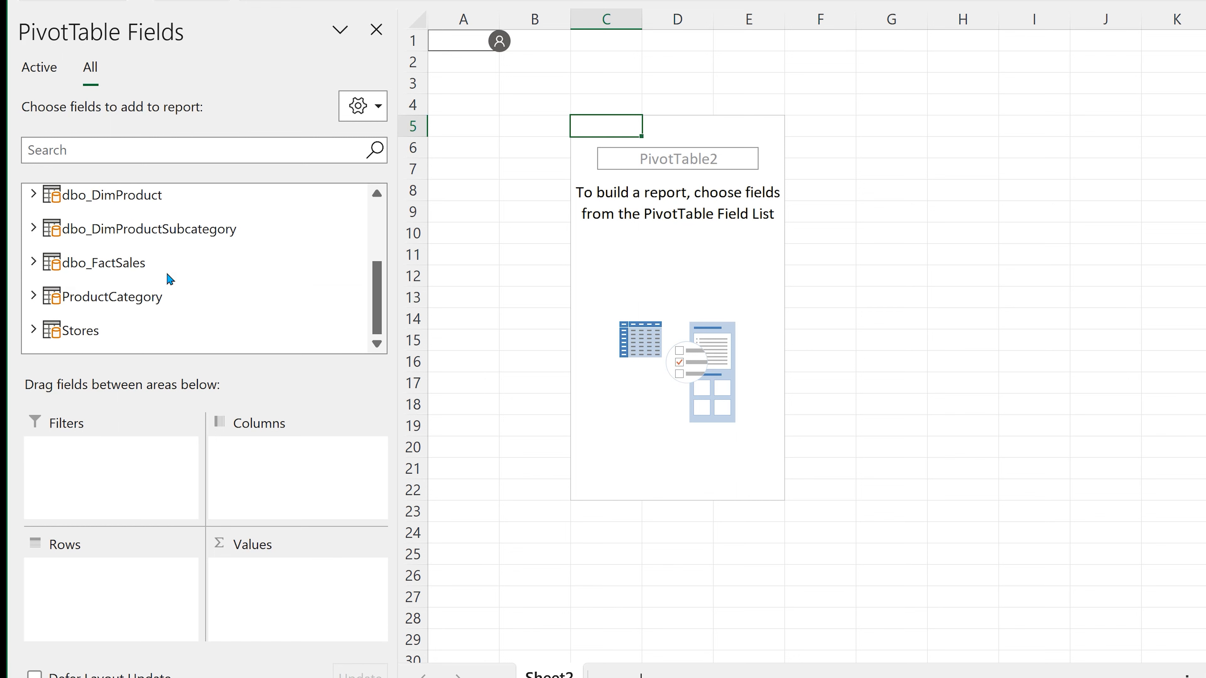
left_click(34, 262)
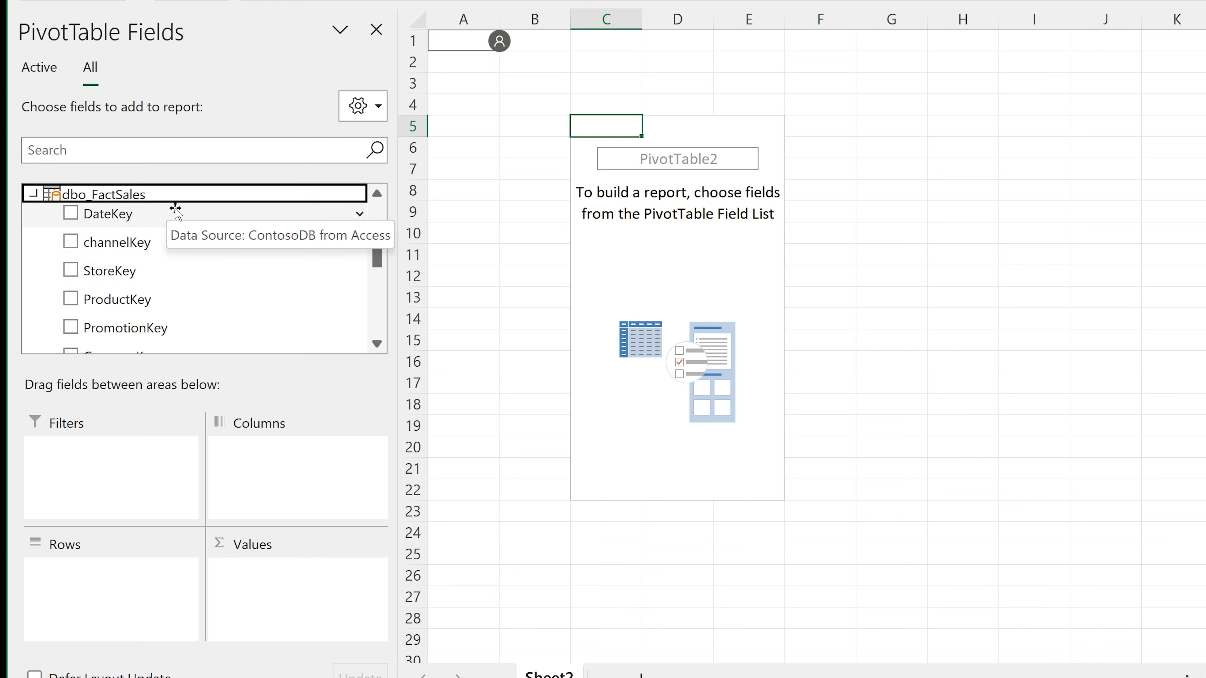
scroll(175, 209, "down", 5)
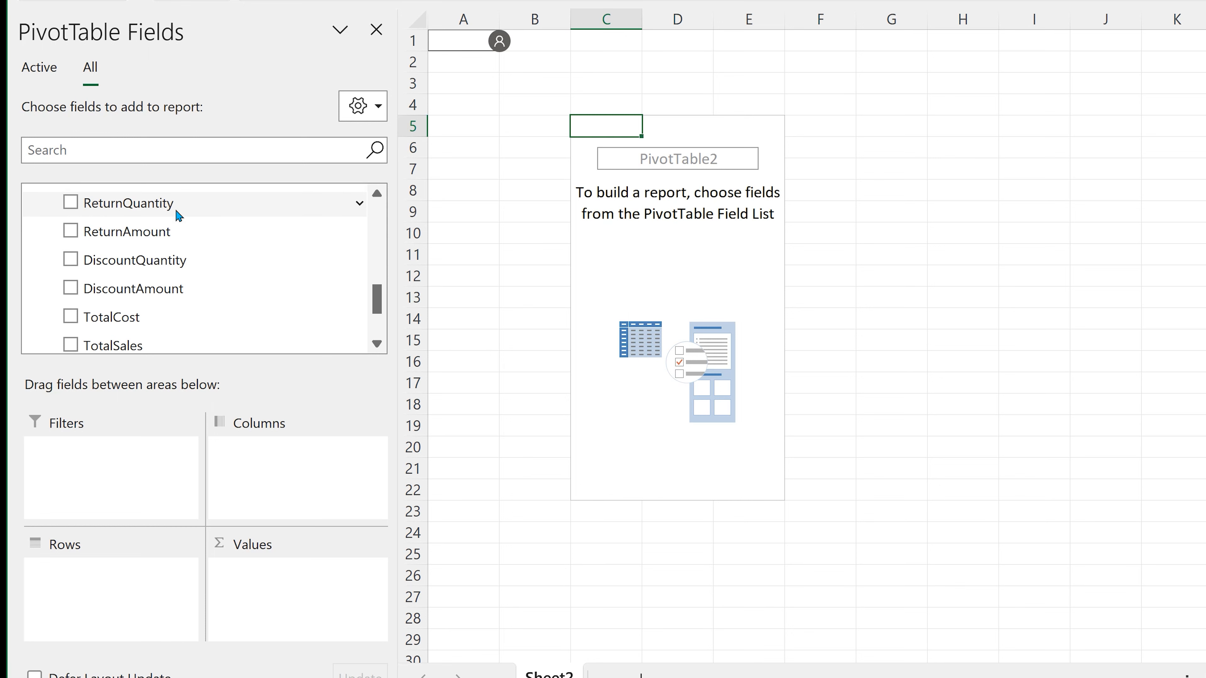
left_click_drag(122, 339, 325, 603)
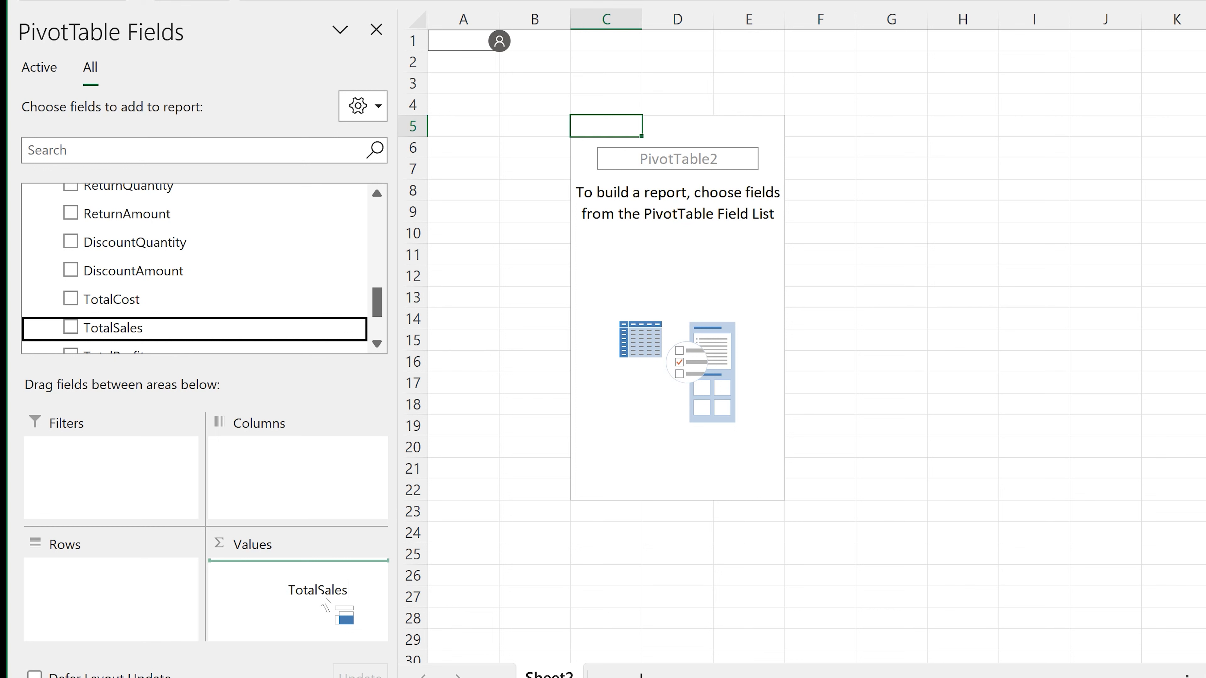
left_click_drag(326, 602, 315, 588)
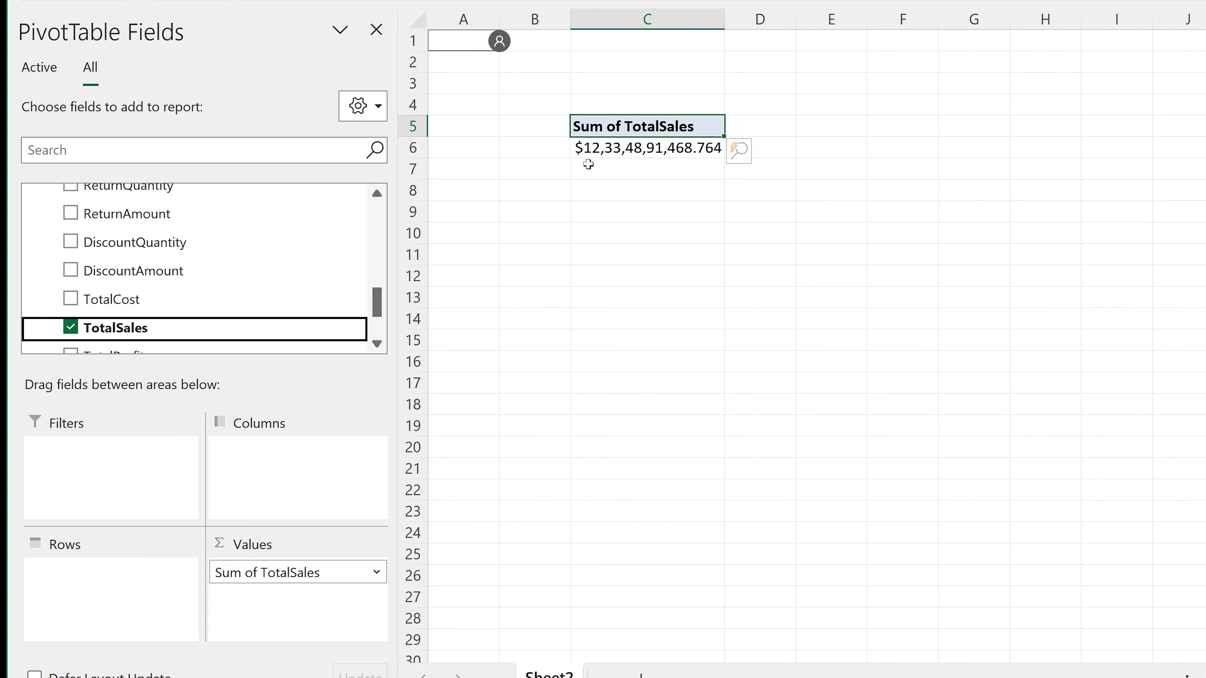
left_click_drag(267, 572, 266, 237)
Search the field list for "name" and place ChannelName, ProductCategoryName and ProductSubcategoryName in Rows.
left_click(178, 143)
type("name")
scroll(213, 304, "down", 3)
left_click(71, 234)
scroll(221, 278, "down", 5)
left_click(70, 256)
left_click(71, 306)
Place EntityName from dbo_DimEntity in the PivotTable's Columns area.
scroll(208, 303, "up", 10)
scroll(208, 303, "down", 3)
left_click_drag(120, 314, 278, 453)
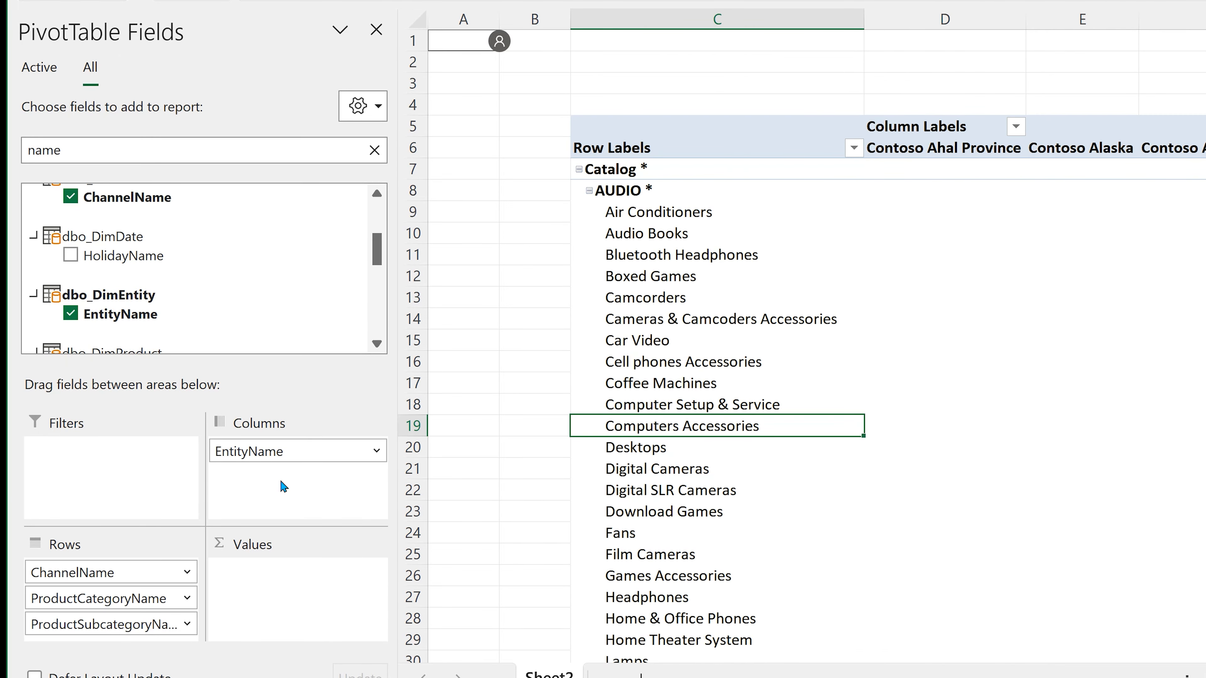
Check how far the PivotTable extends by going to its last row and its last column.
key("ctrl+Down")
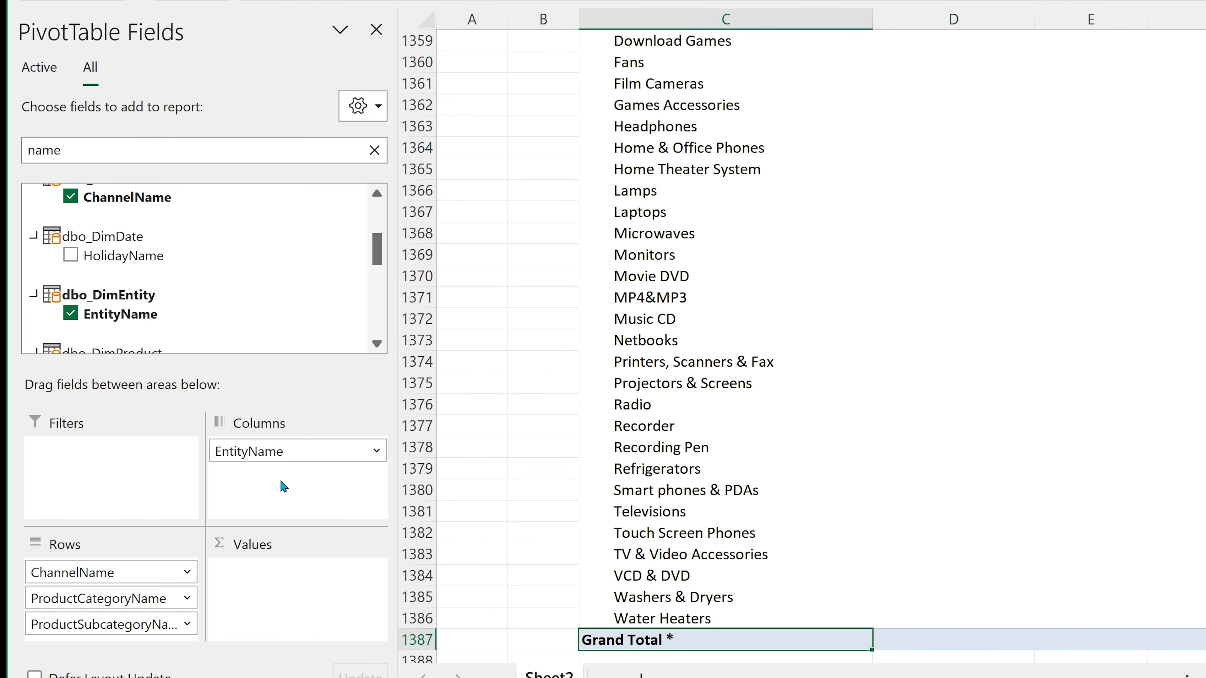
key("ctrl+Up")
key("Right")
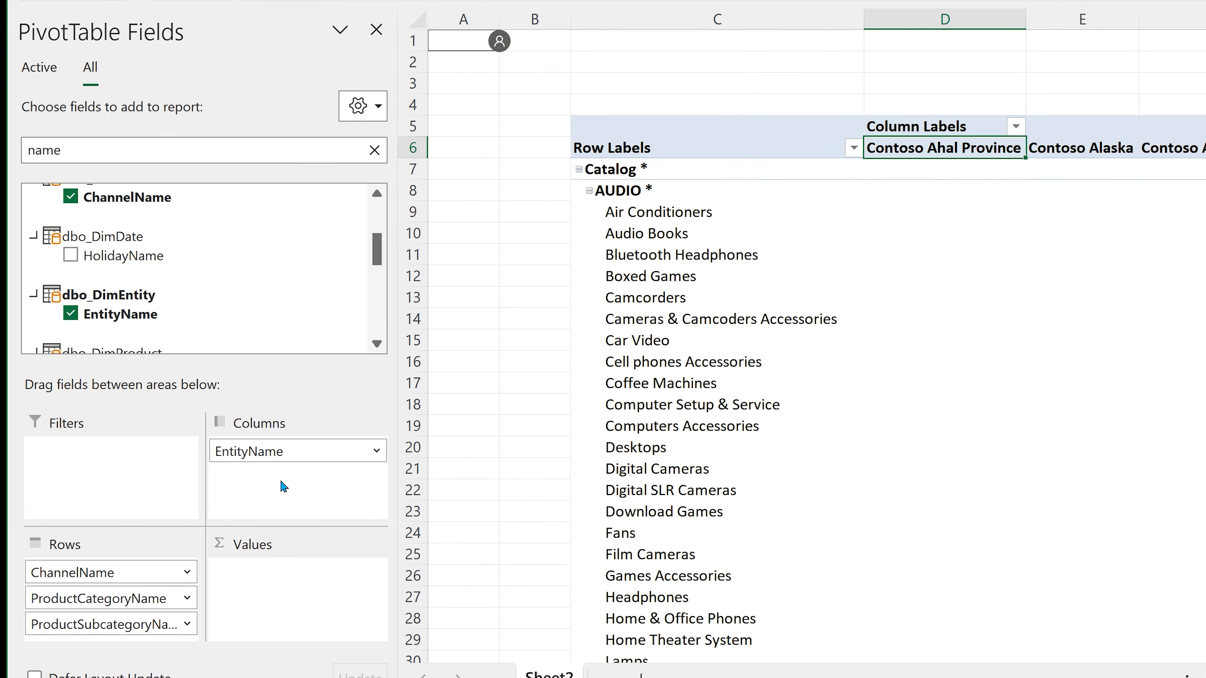
key("ctrl+Right")
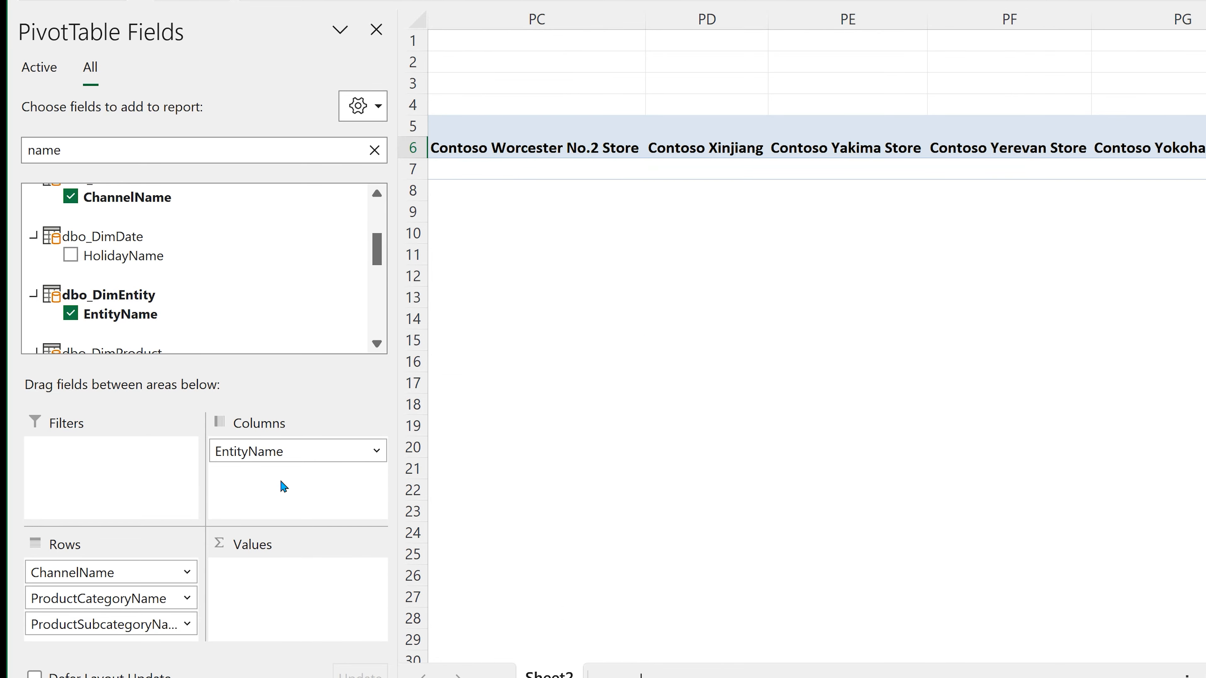
Get the column number in cell PI3 above the Grand Total with a COLUMN formula and clear the cell.
key("Up")
key("Up")
key("Up")
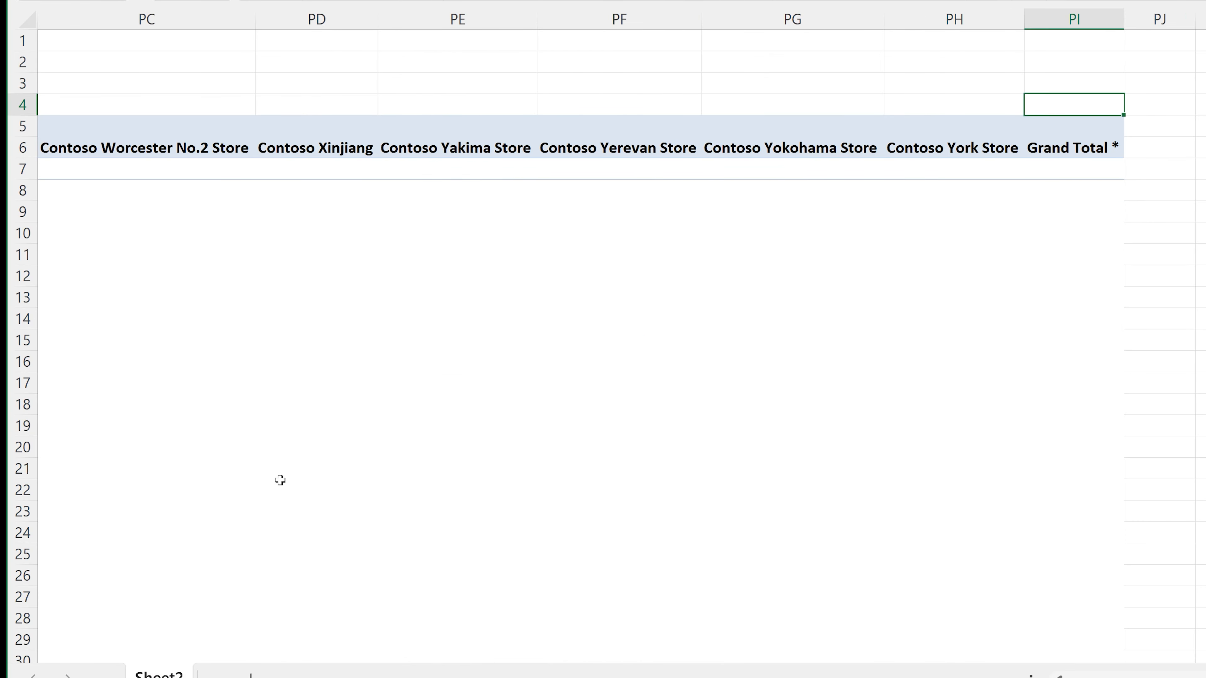
type("=")
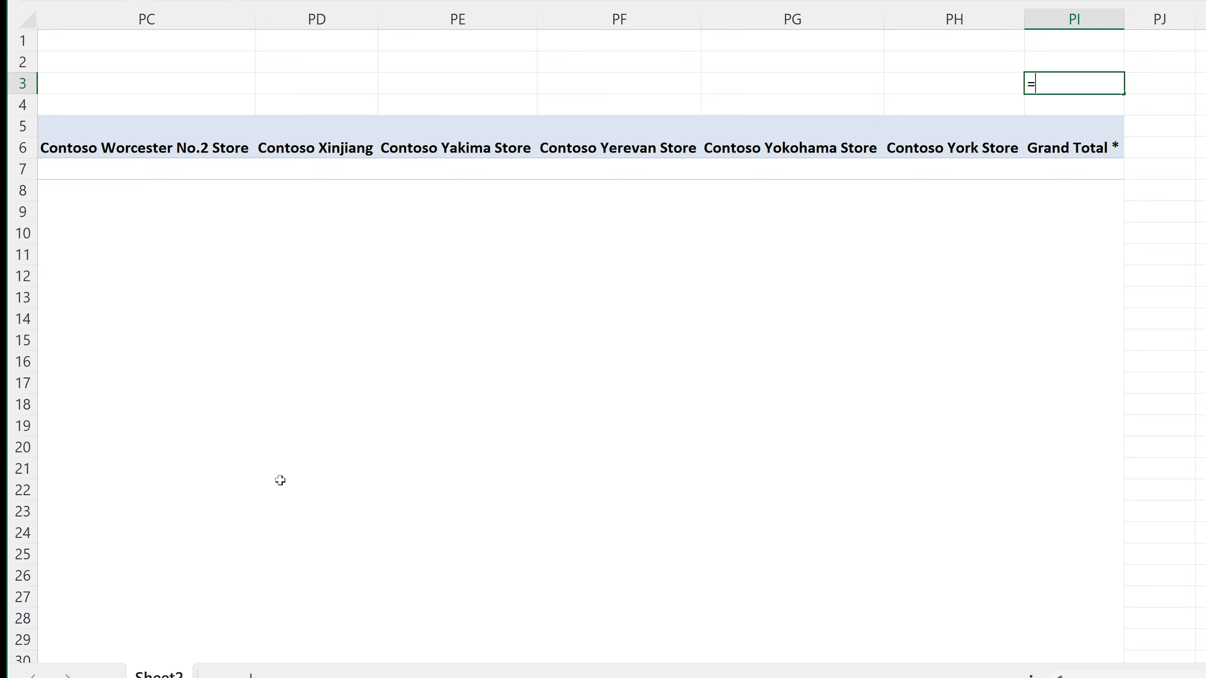
type("column(")
key("Return")
key("Up")
key("Delete")
Enter the formula =1300*425 in cell A1.
key("ctrl+Home")
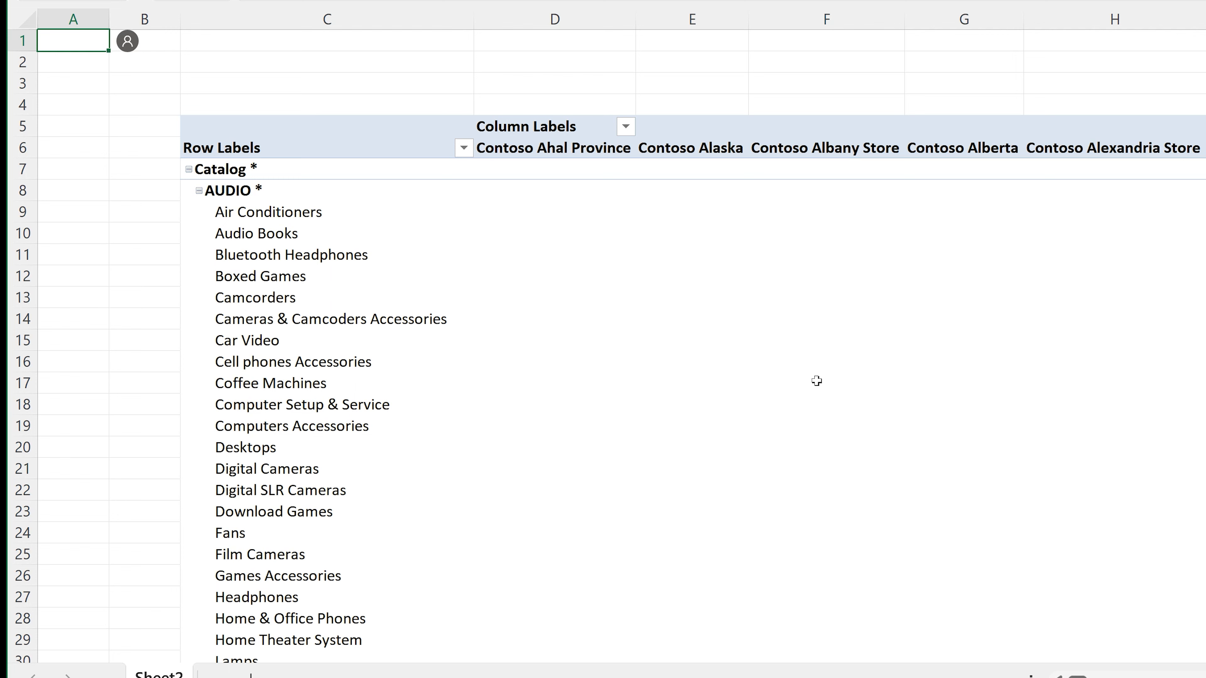
type("=1300*425")
key("Return")
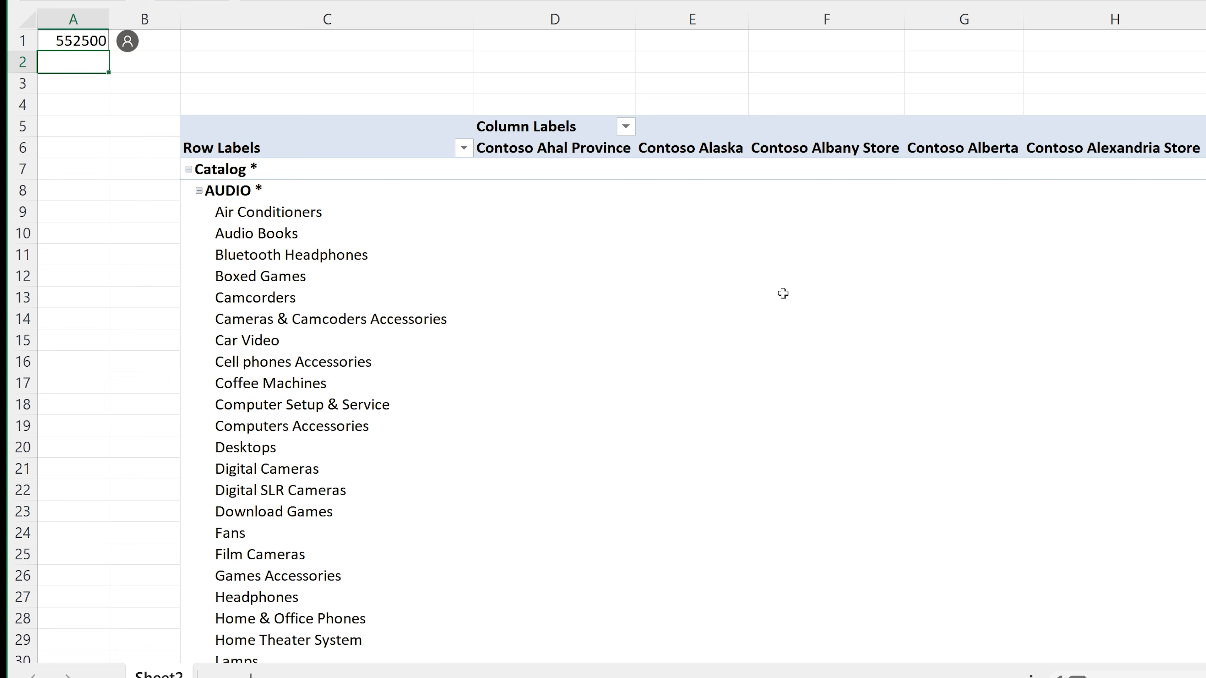
Search the PivotTable's fields for "total" and place TotalSales in the Values area.
left_click(776, 299)
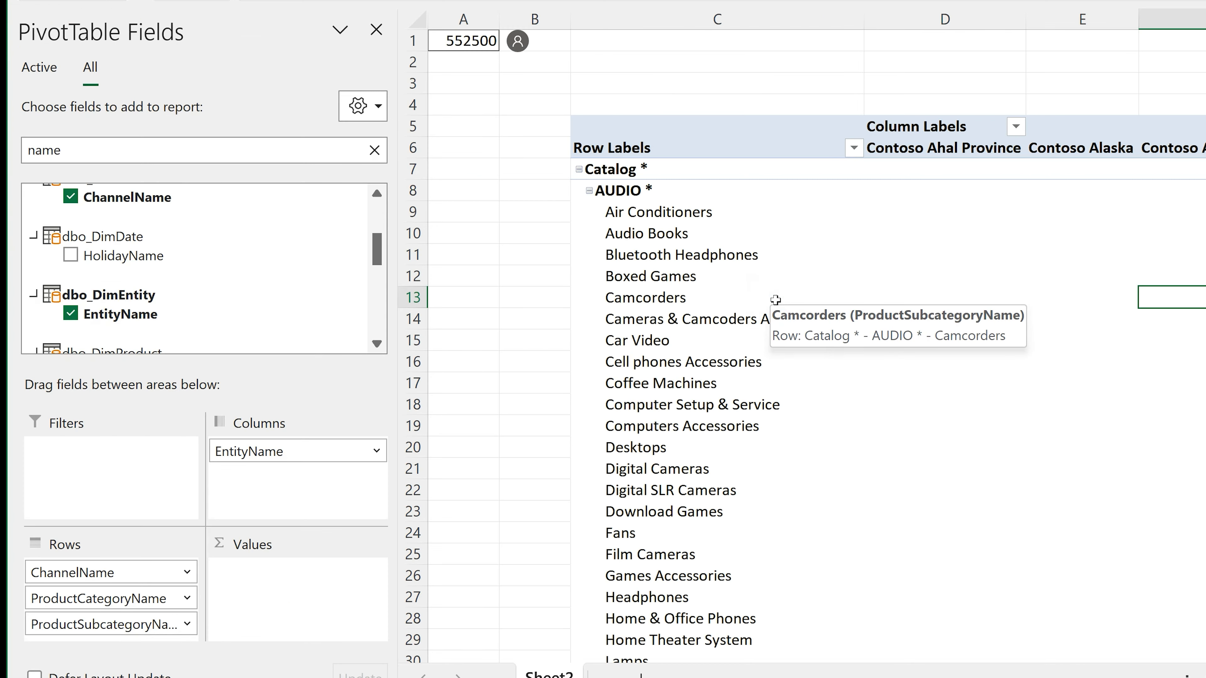
scroll(884, 294, "down", 5, "ctrl")
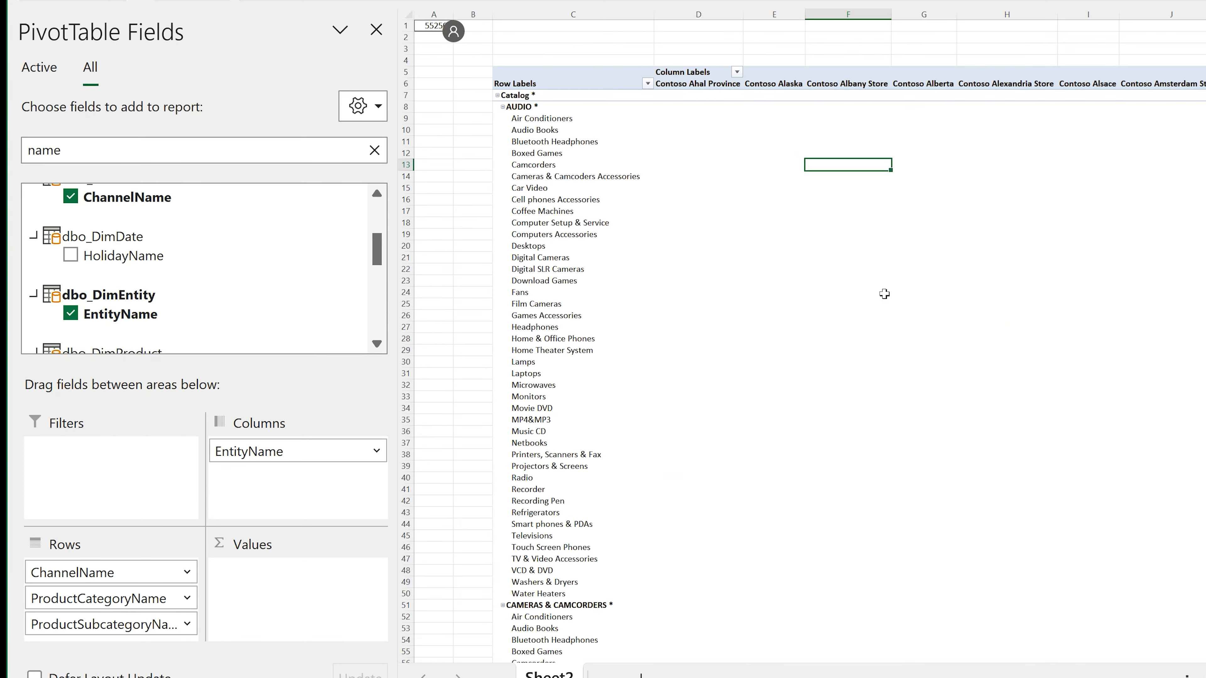
scroll(884, 293, "down", 5, "ctrl")
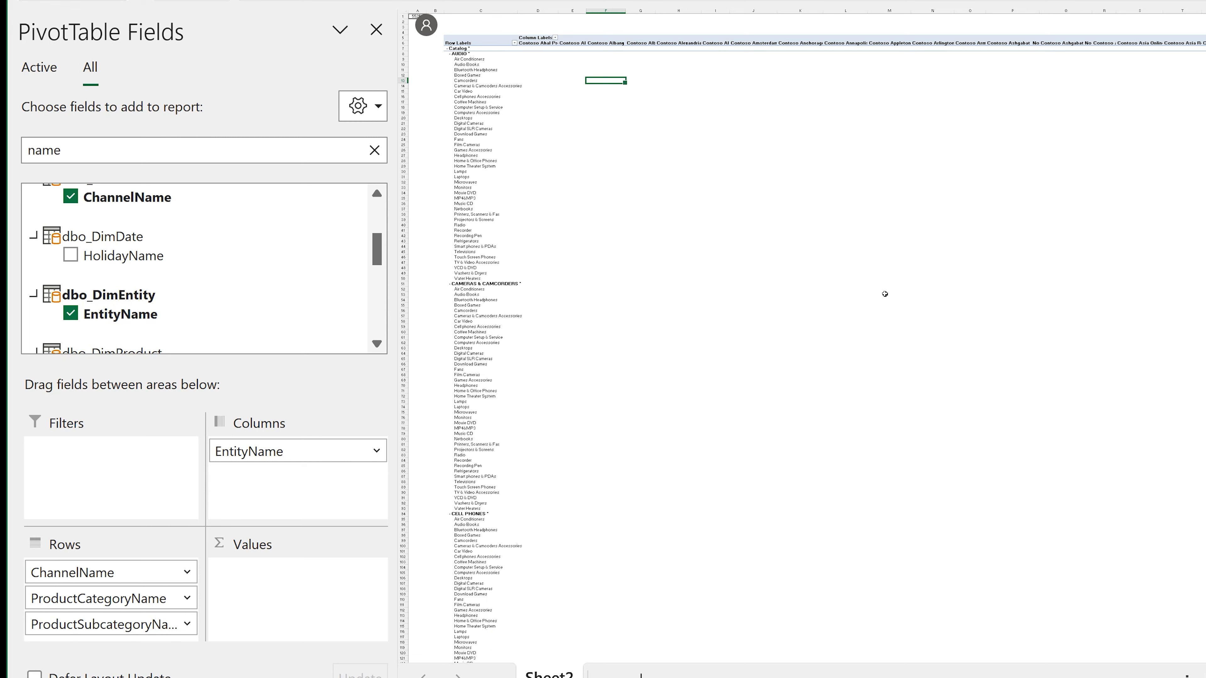
left_click(378, 160)
left_click(272, 157)
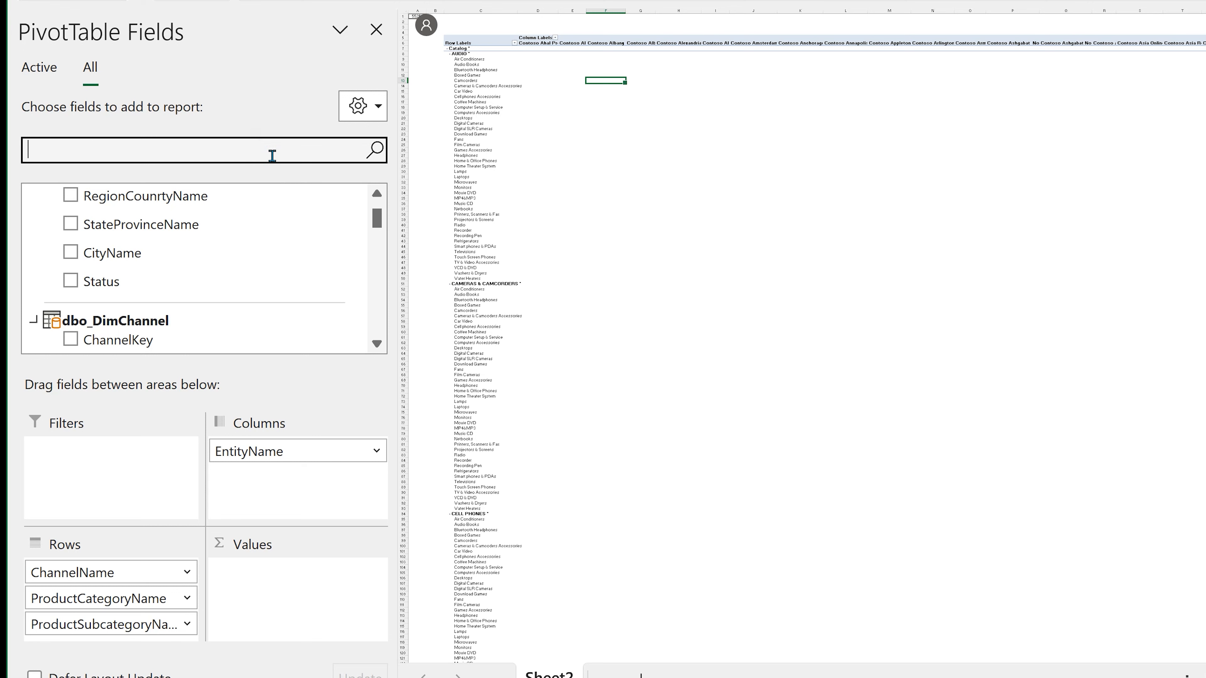
type("total")
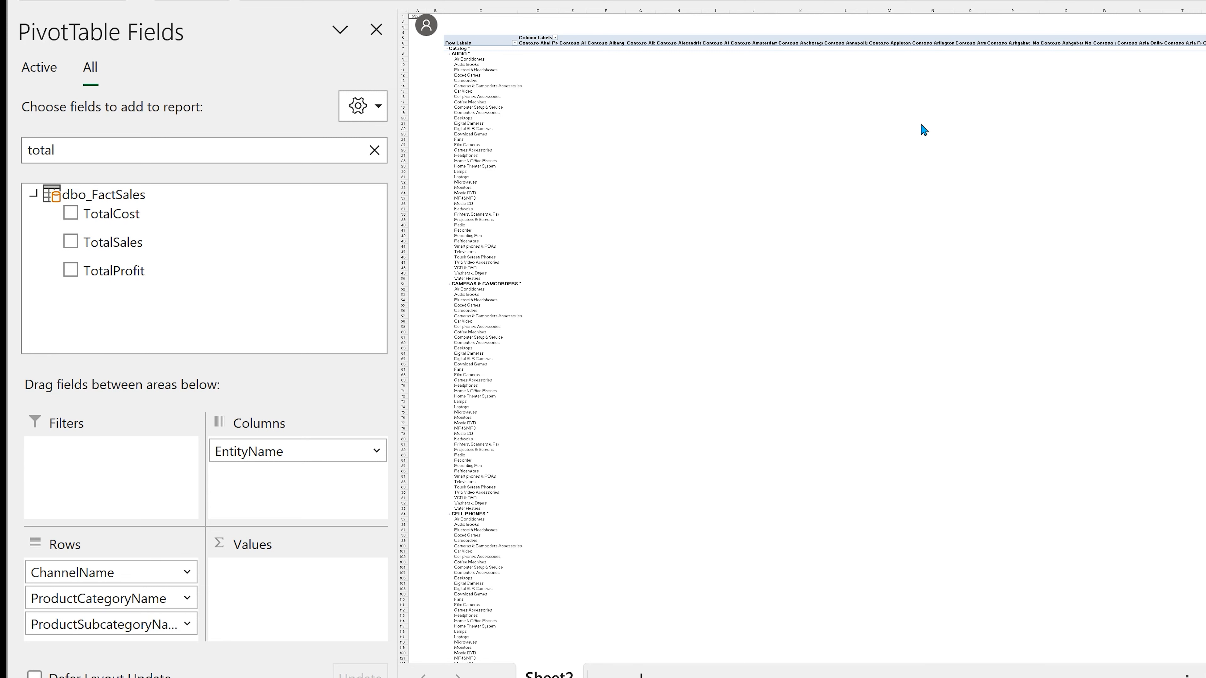
left_click(124, 243)
left_click_drag(123, 243, 281, 599)
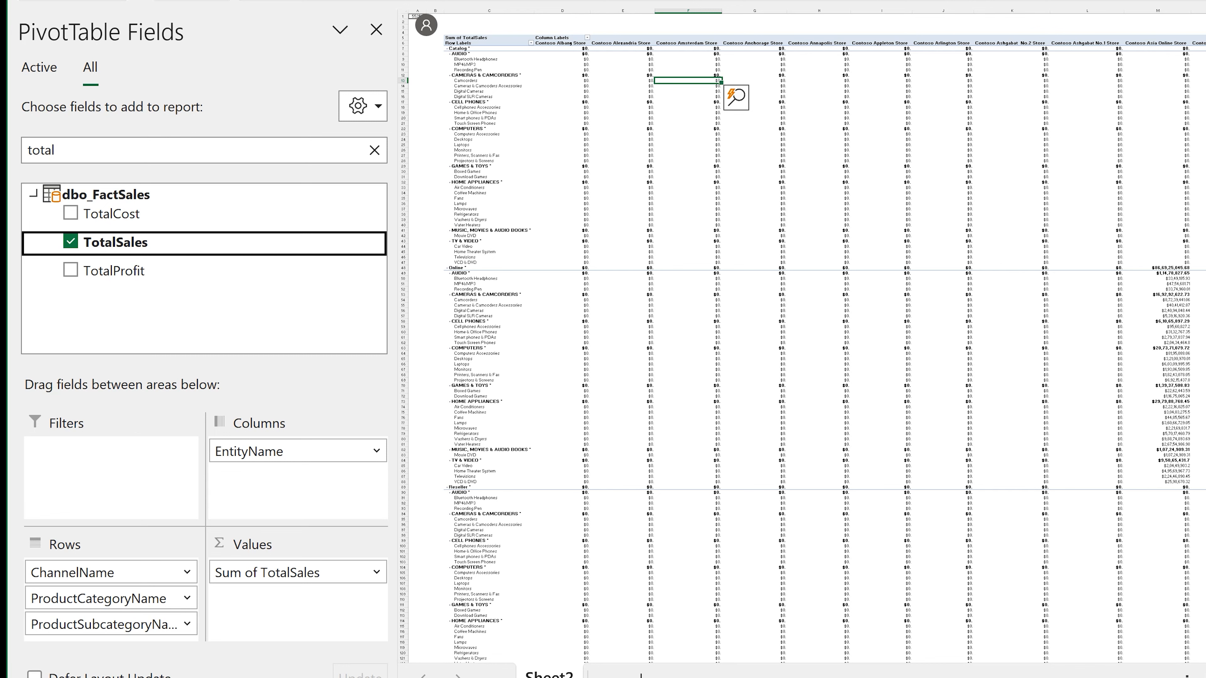
Change how the Sum of TotalSales values are shown so that they display as percentages.
left_click(1167, 355)
scroll(1167, 355, "up", 5)
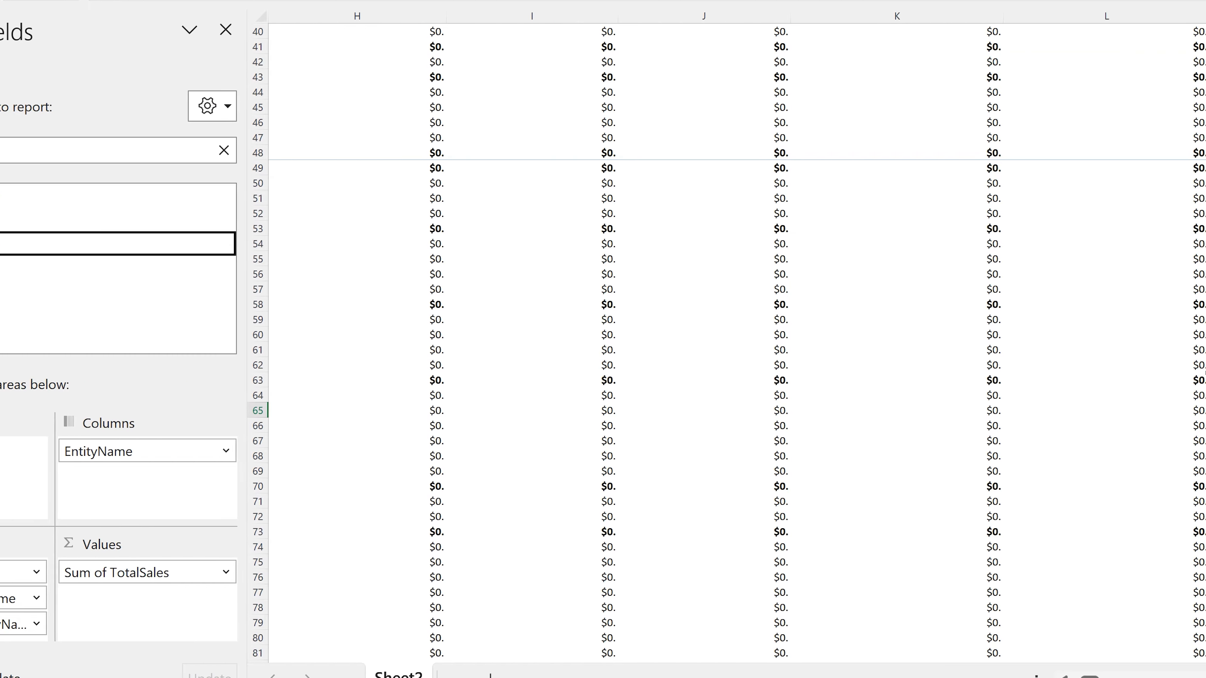
right_click(1052, 398)
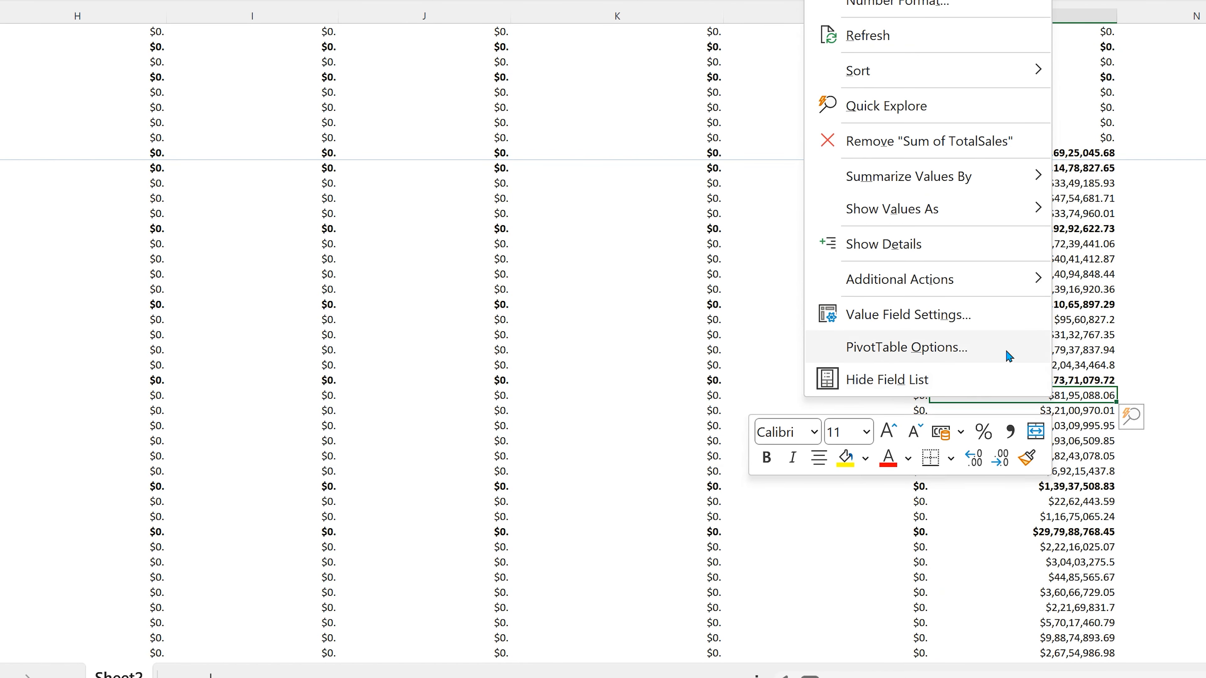
mouse_move(975, 267)
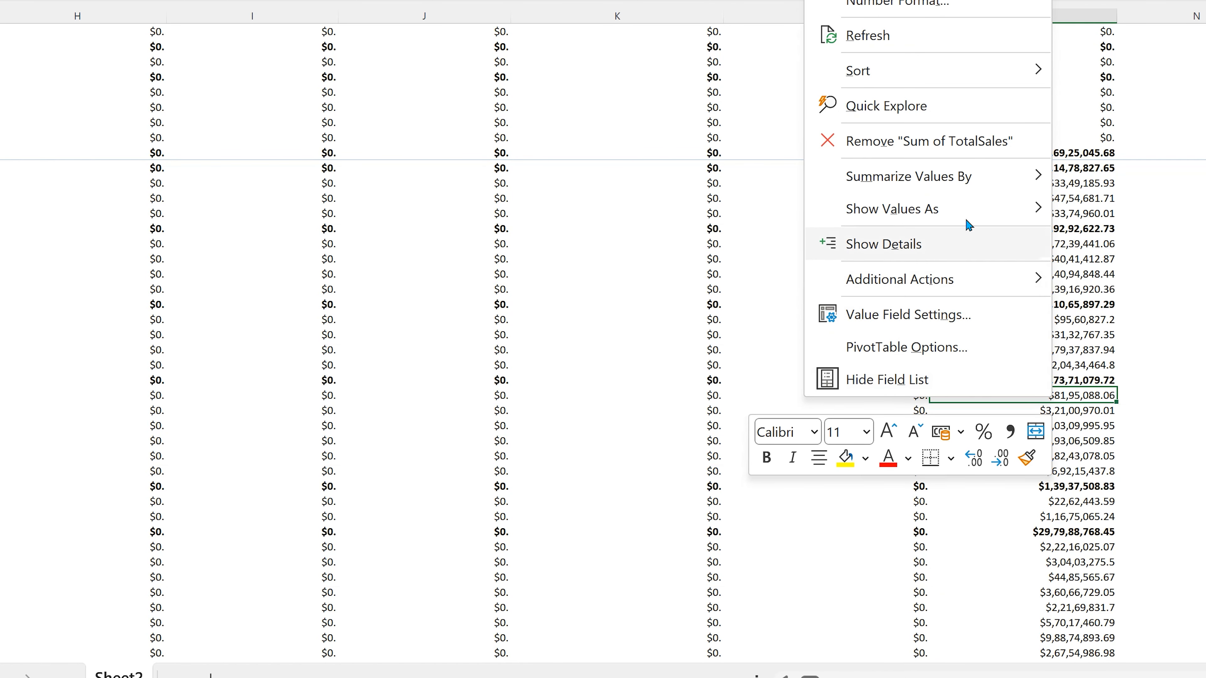
mouse_move(967, 214)
left_click(1139, 280)
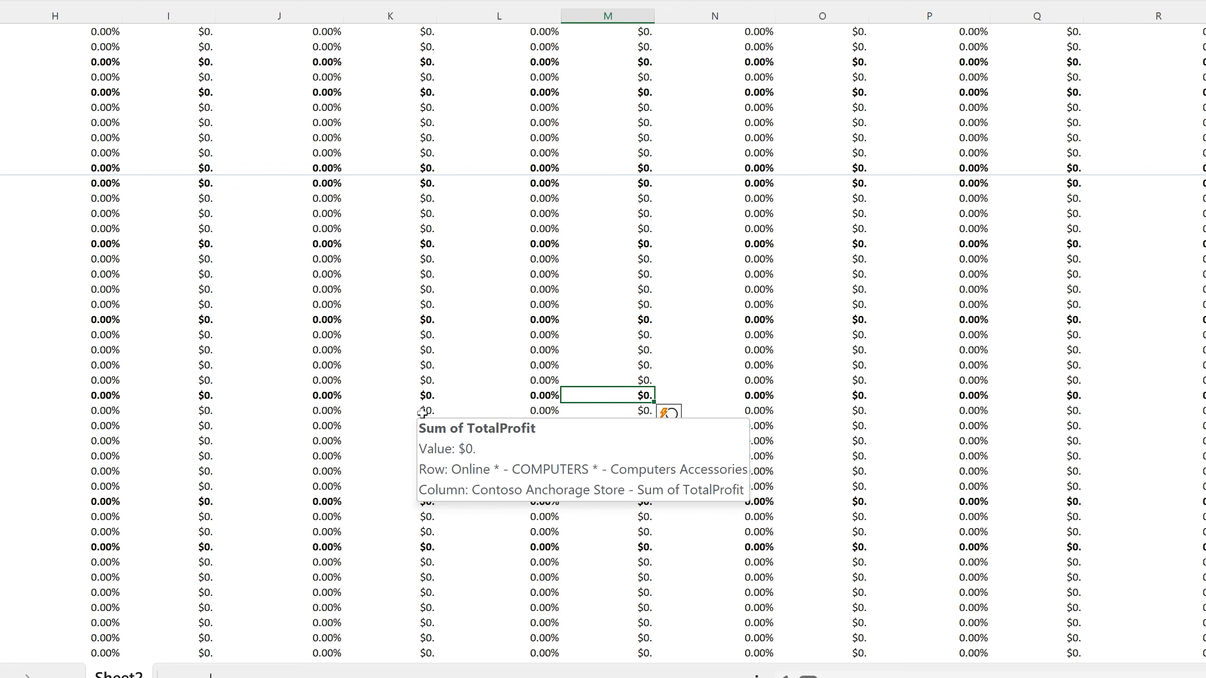
left_click(642, 305)
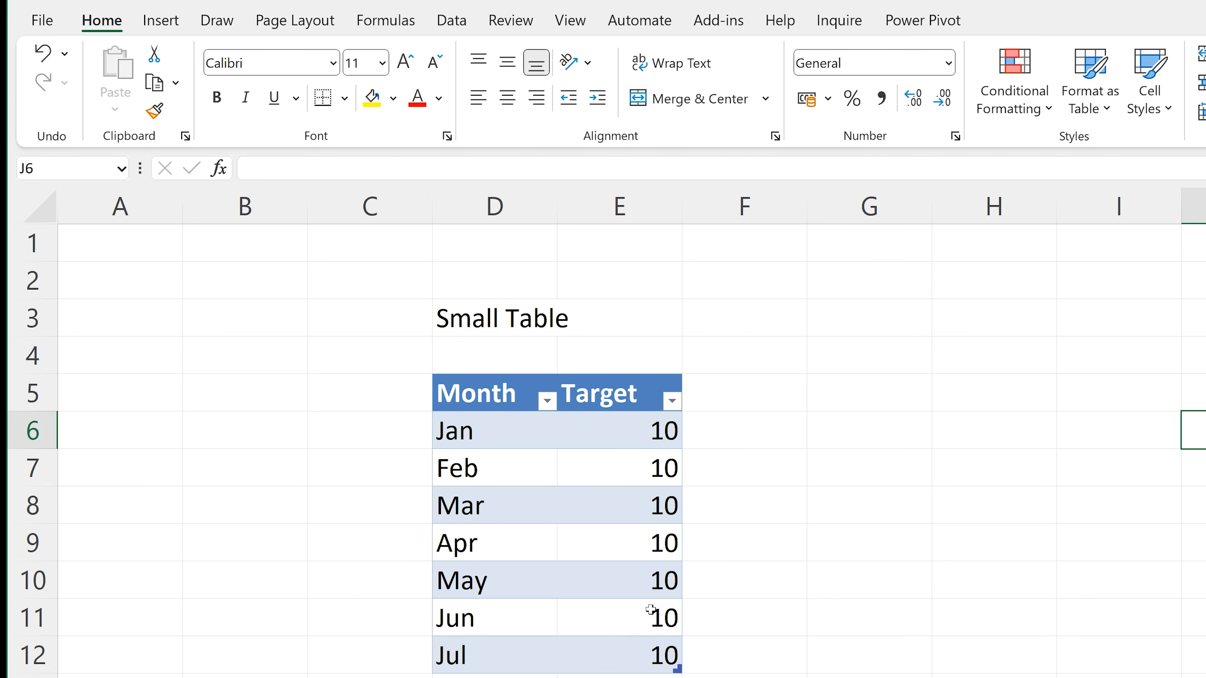
Add the small Month and Target table to the data model and close the Power Pivot window.
left_click(651, 610)
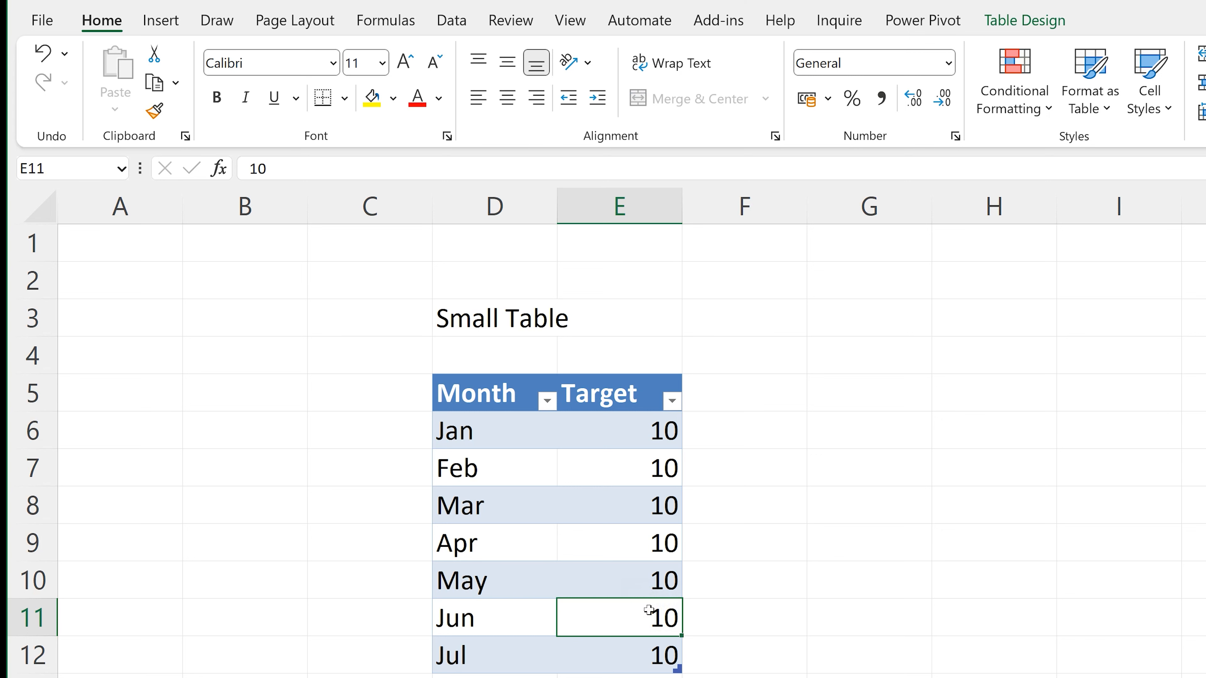
left_click(642, 574)
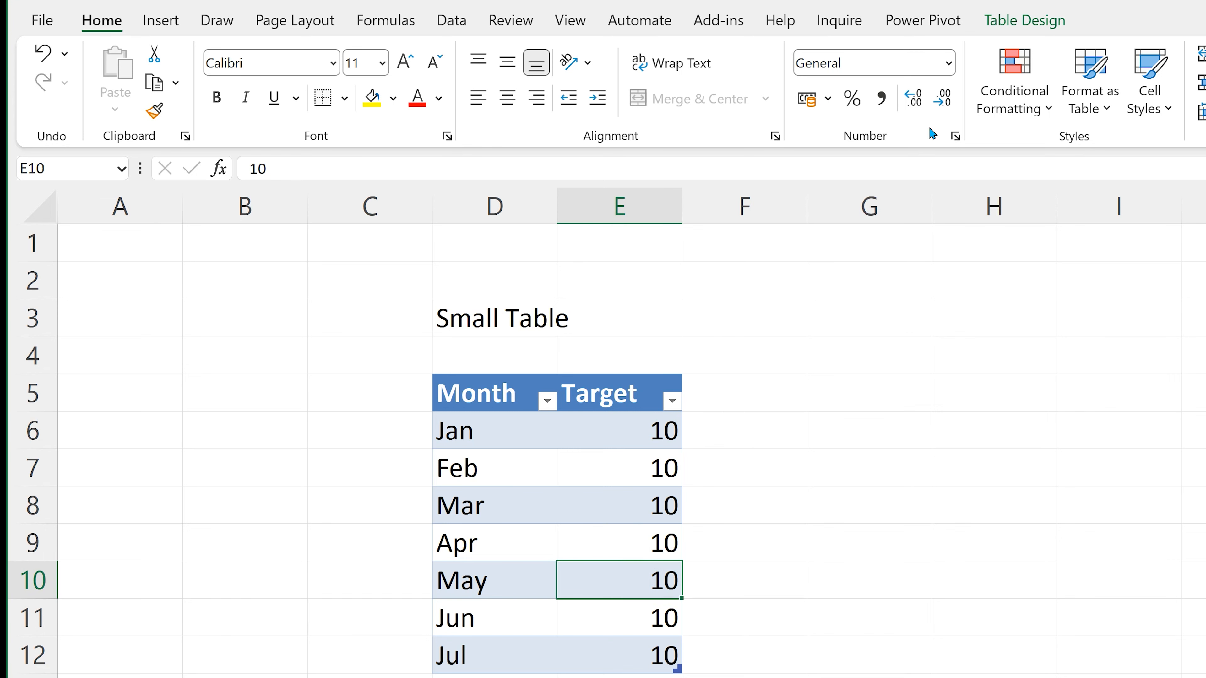
left_click(947, 24)
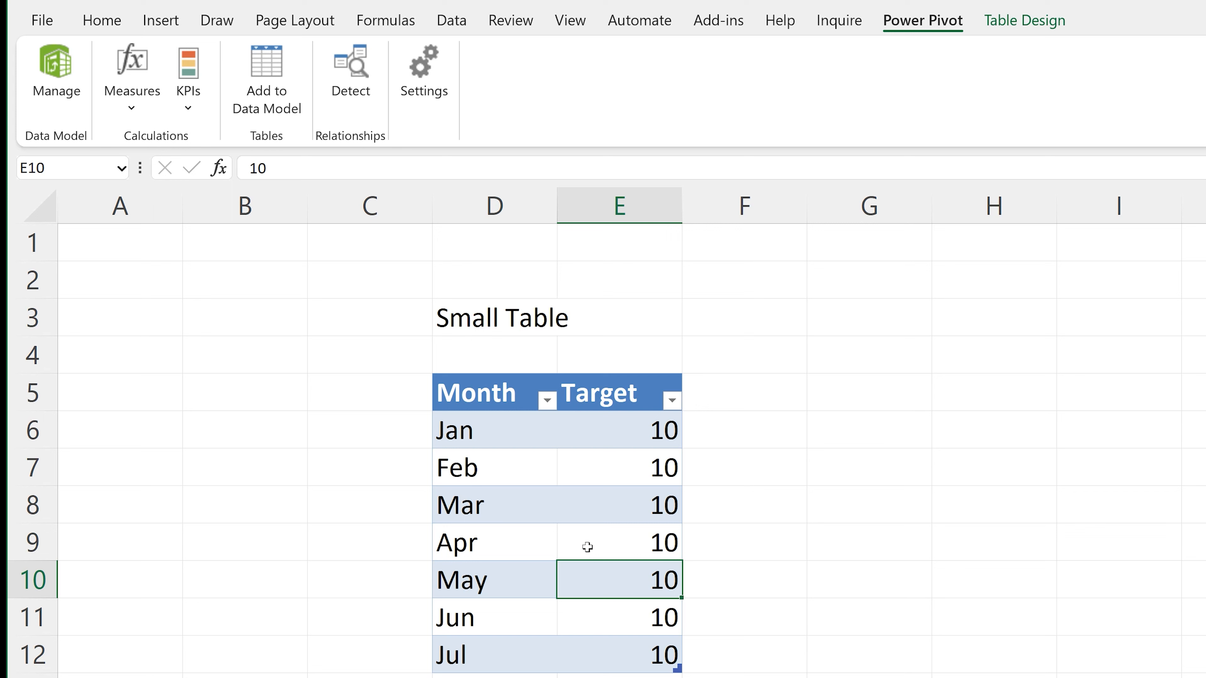
left_click(277, 117)
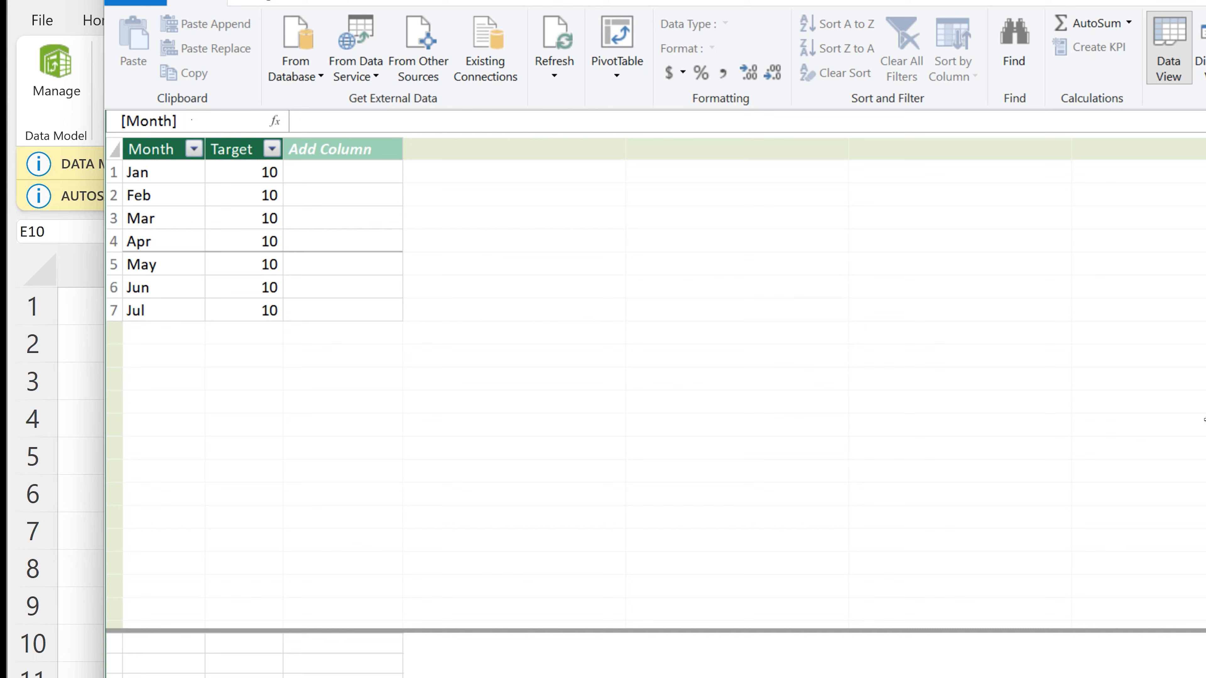
key("alt+F4")
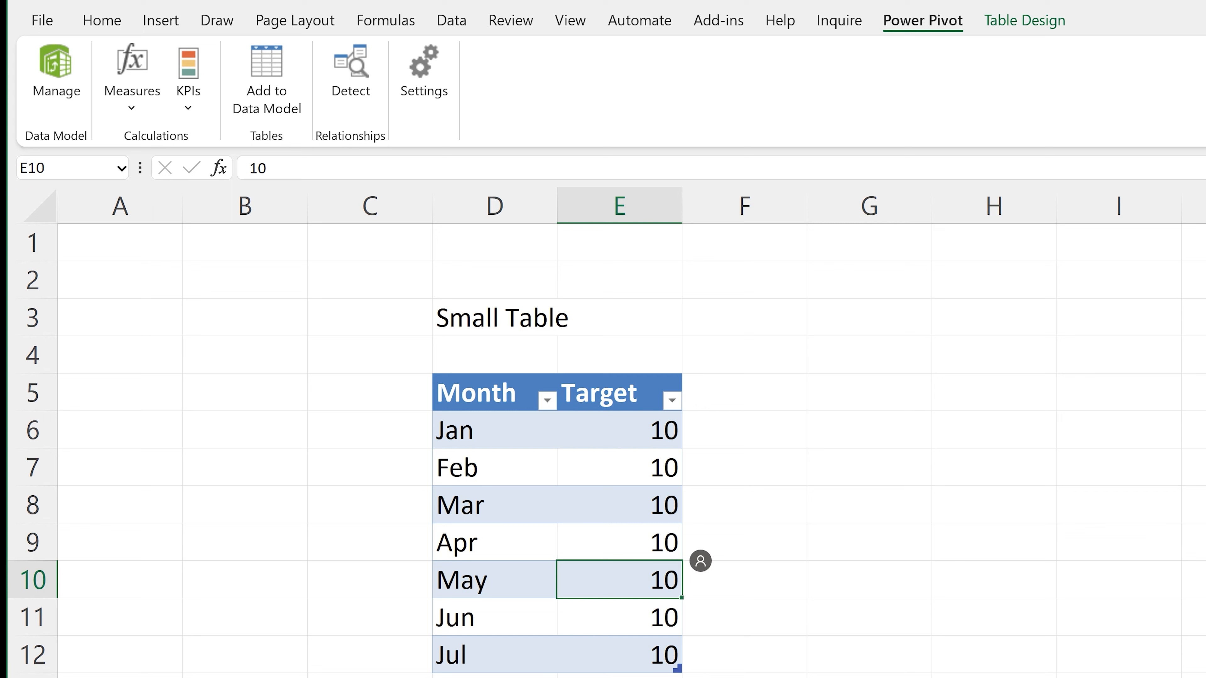
key("alt+Tab")
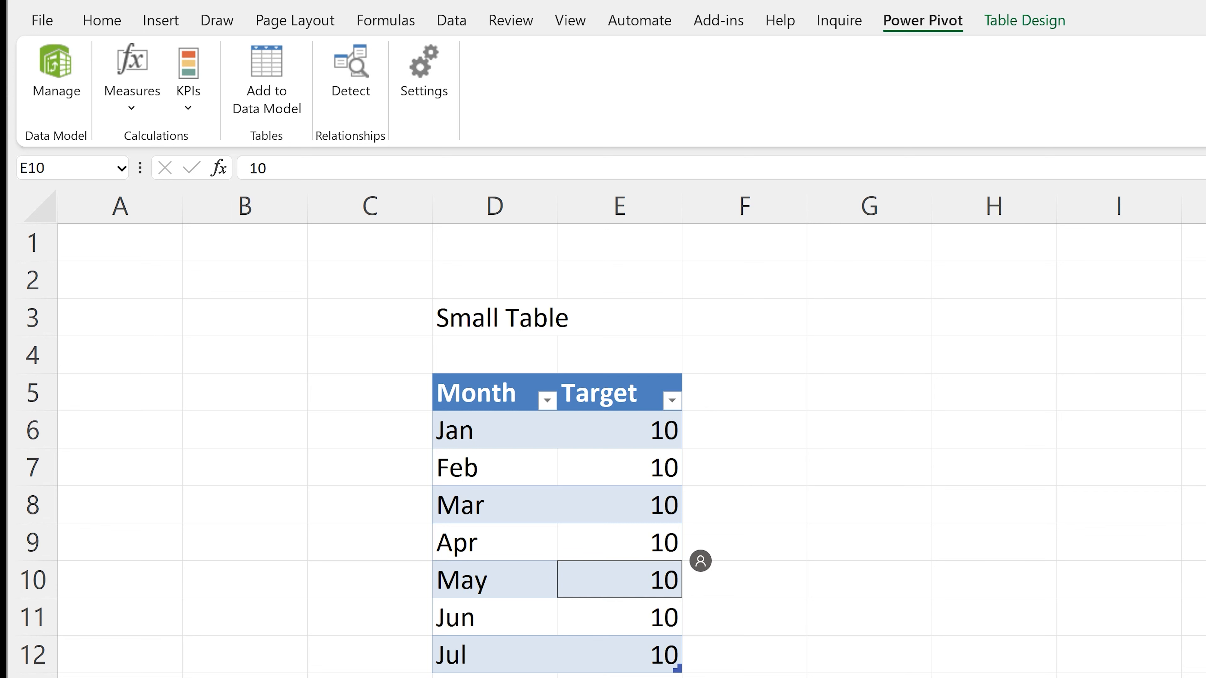